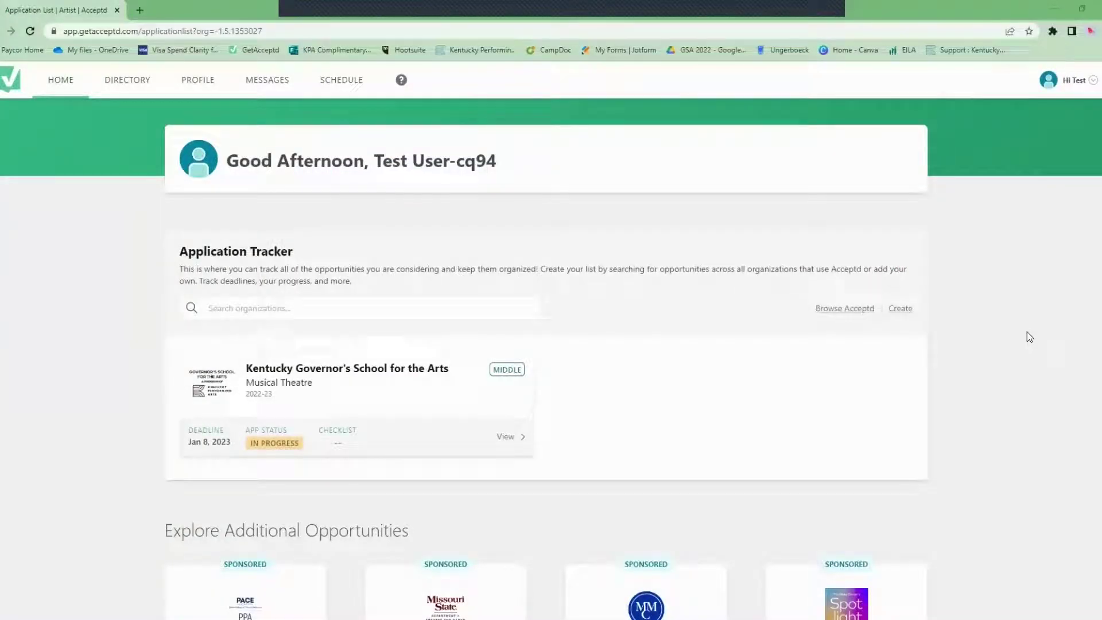
Resume the in-progress Kentucky Governor's School for the Arts Musical Theatre application from the tracker.
{"action": "scroll", "coordinate": [1023, 331], "scroll_direction": "down", "scroll_amount": 1}
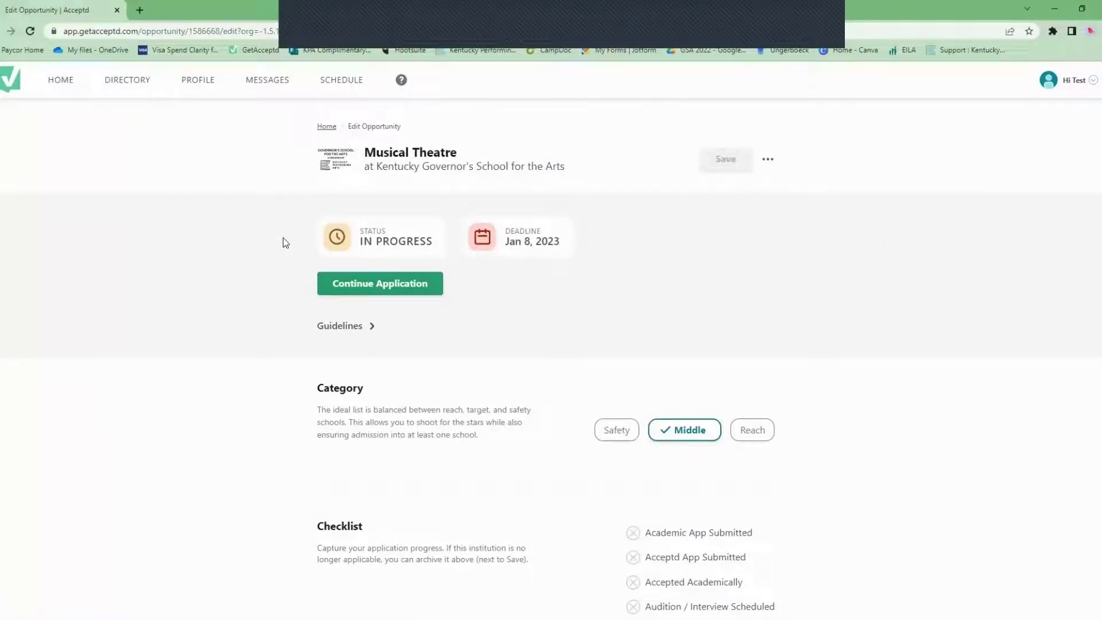
{"action": "left_click", "coordinate": [353, 290]}
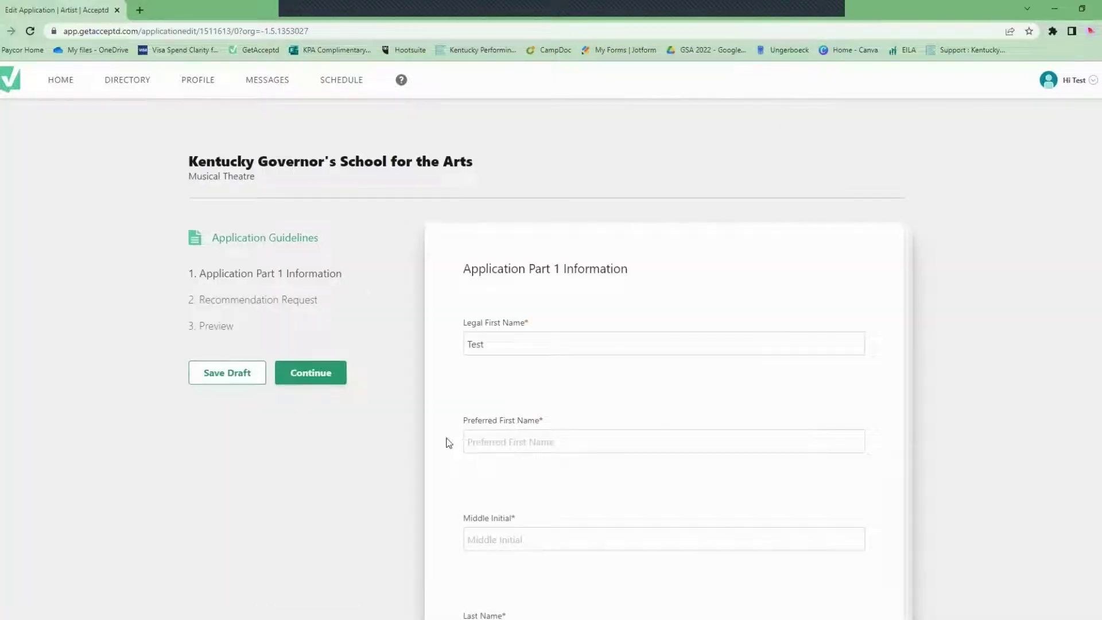
Fill the preferred first name and middle initial from suggestions, and pick the student's address suggestion.
{"action": "left_click", "coordinate": [485, 439]}
{"action": "left_click", "coordinate": [539, 472]}
{"action": "left_click", "coordinate": [525, 535]}
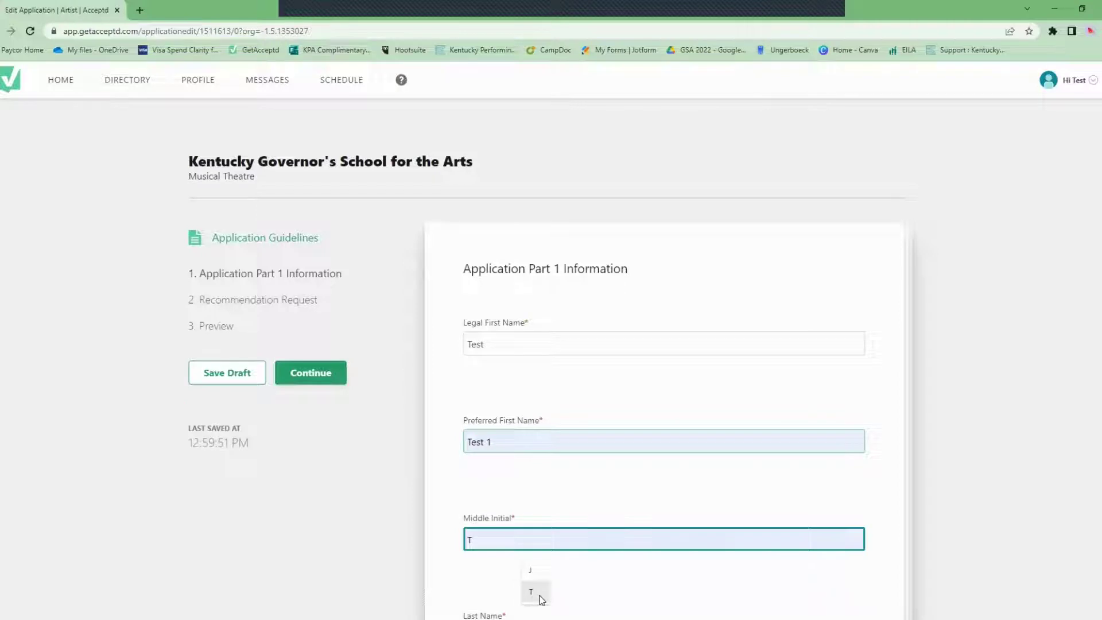
{"action": "left_click", "coordinate": [542, 599]}
{"action": "scroll", "coordinate": [689, 502], "scroll_direction": "down", "scroll_amount": 4}
{"action": "left_click", "coordinate": [534, 496]}
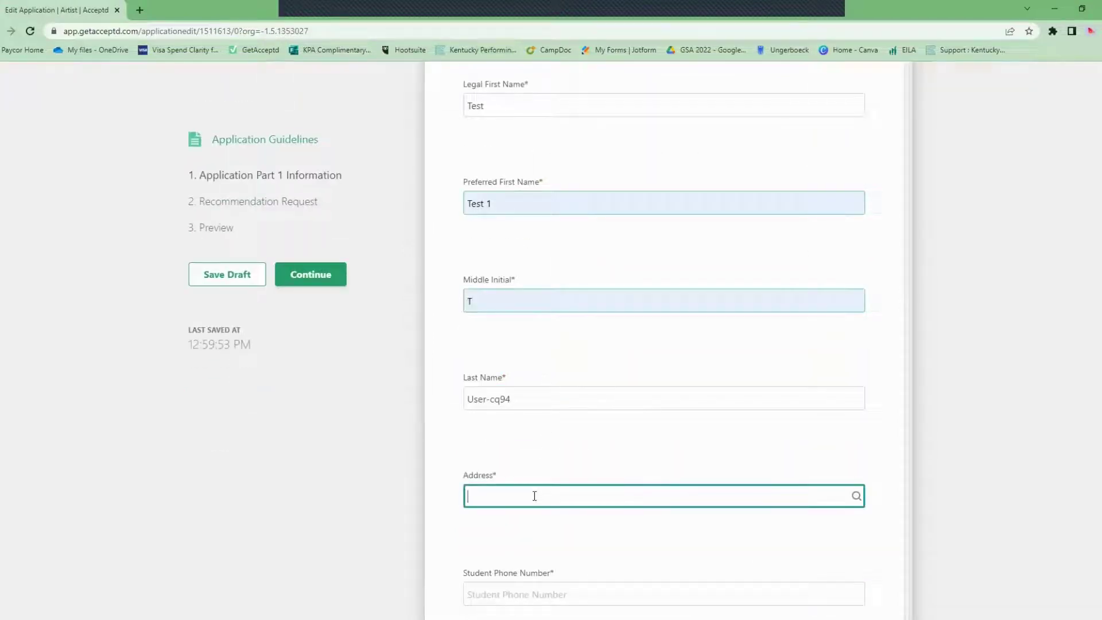
{"action": "type", "text": "501"}
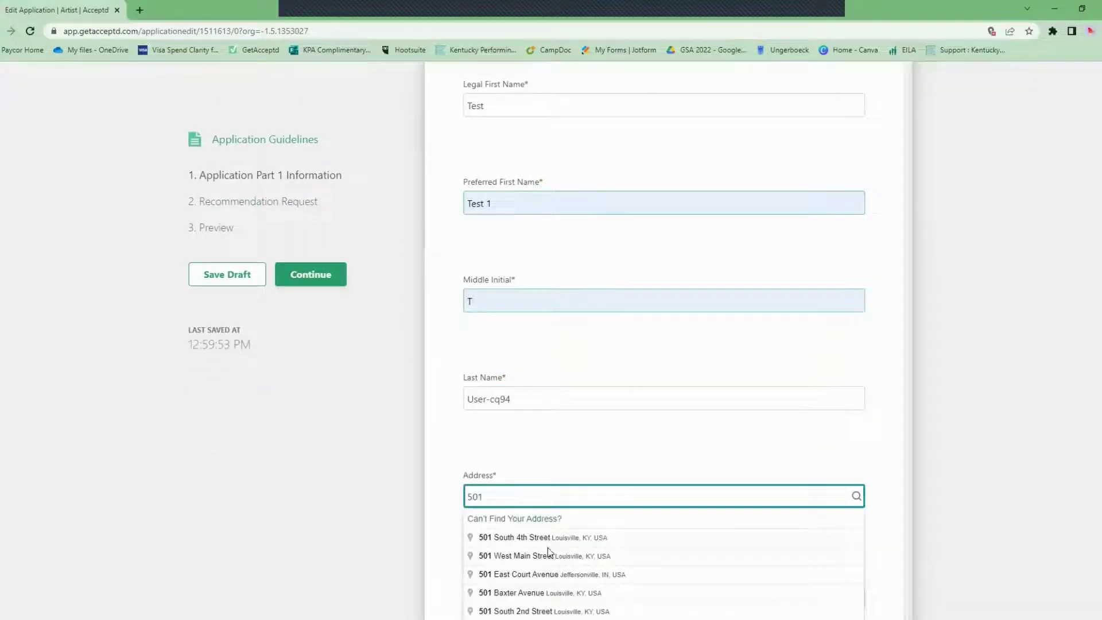
{"action": "left_click", "coordinate": [546, 555]}
Autofill the student phone number and answer Yes to sharing contact information with colleges.
{"action": "scroll", "coordinate": [912, 371], "scroll_direction": "down", "scroll_amount": 5}
{"action": "scroll", "coordinate": [913, 373], "scroll_direction": "down", "scroll_amount": 8}
{"action": "left_click", "coordinate": [546, 337]}
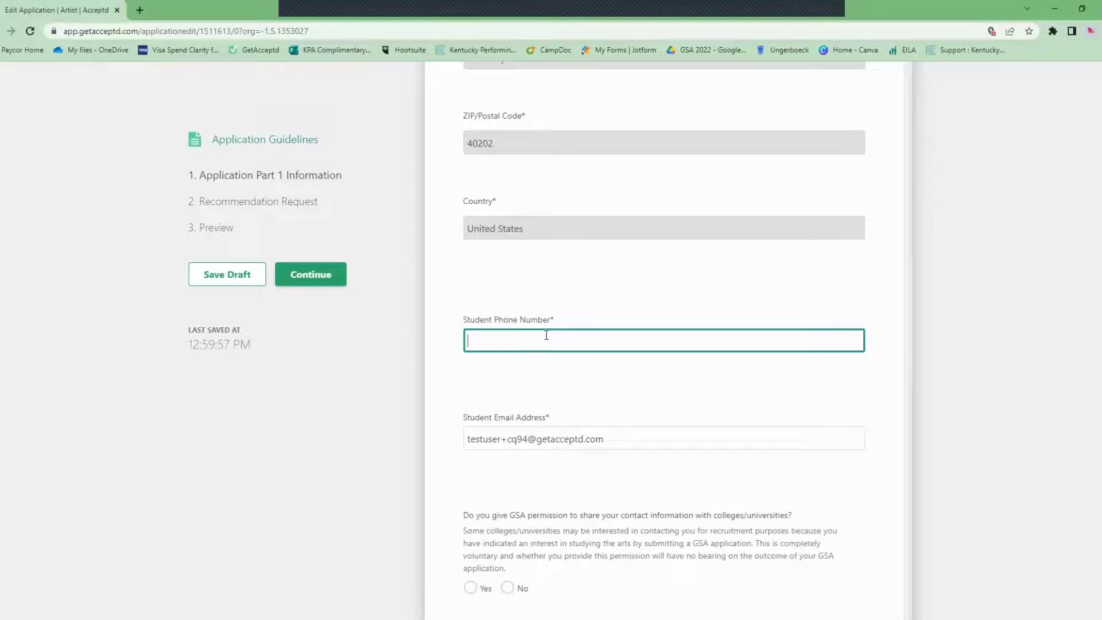
{"action": "left_click", "coordinate": [573, 374]}
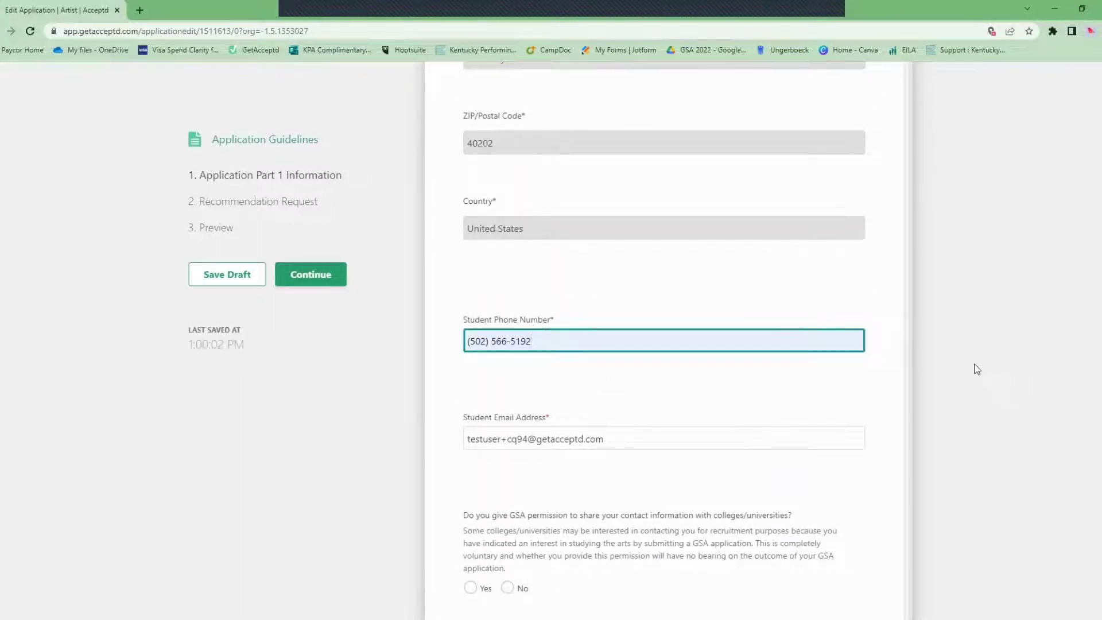
{"action": "scroll", "coordinate": [954, 394], "scroll_direction": "down", "scroll_amount": 1}
{"action": "left_click", "coordinate": [470, 533]}
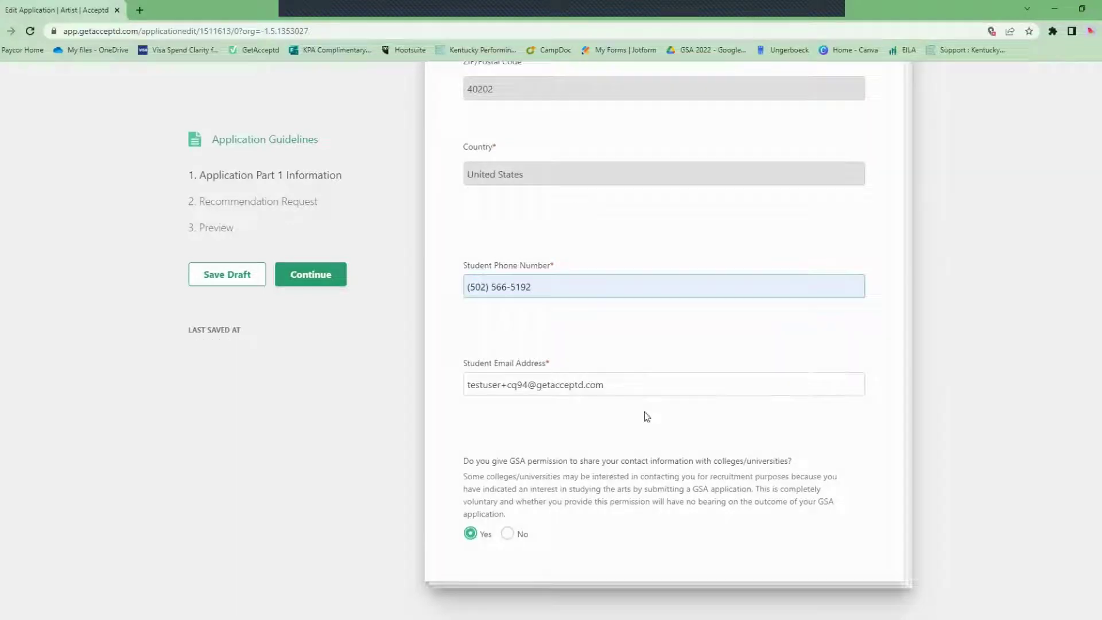
{"action": "scroll", "coordinate": [913, 374], "scroll_direction": "up", "scroll_amount": 12}
{"action": "scroll", "coordinate": [913, 374], "scroll_direction": "down", "scroll_amount": 6}
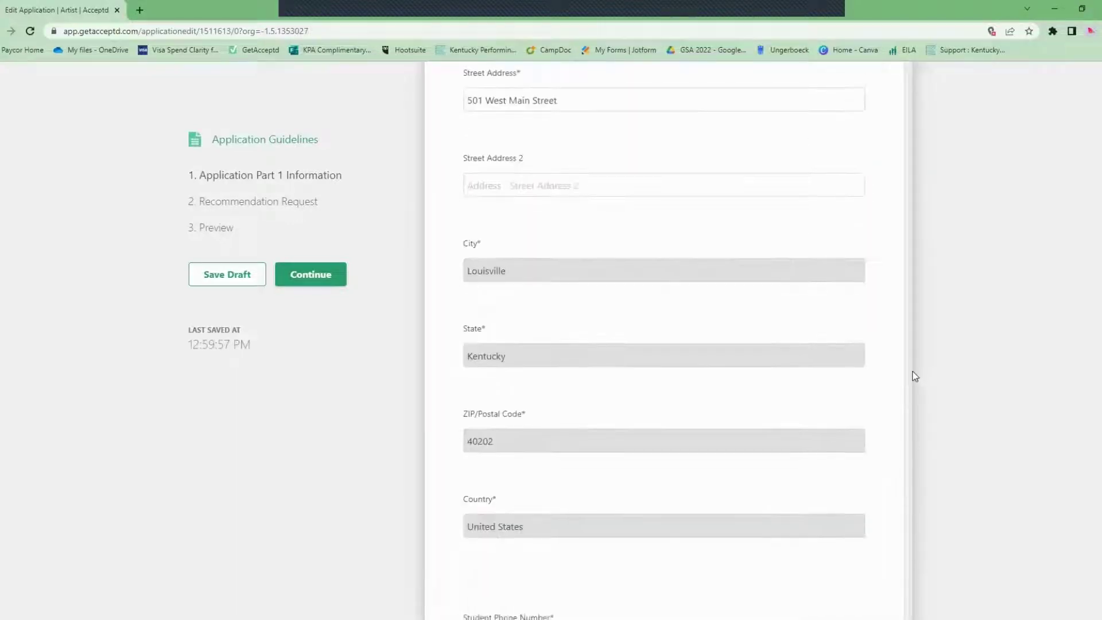
{"action": "scroll", "coordinate": [914, 376], "scroll_direction": "down", "scroll_amount": 5}
{"action": "left_click", "coordinate": [547, 339]}
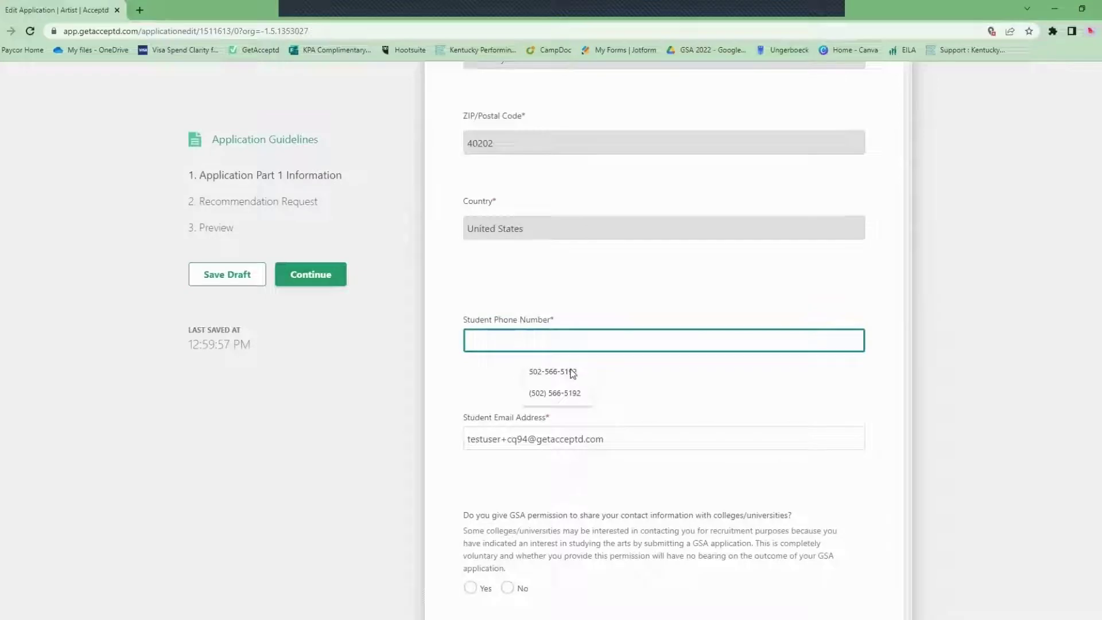
{"action": "left_click", "coordinate": [591, 373]}
{"action": "scroll", "coordinate": [954, 391], "scroll_direction": "down", "scroll_amount": 1}
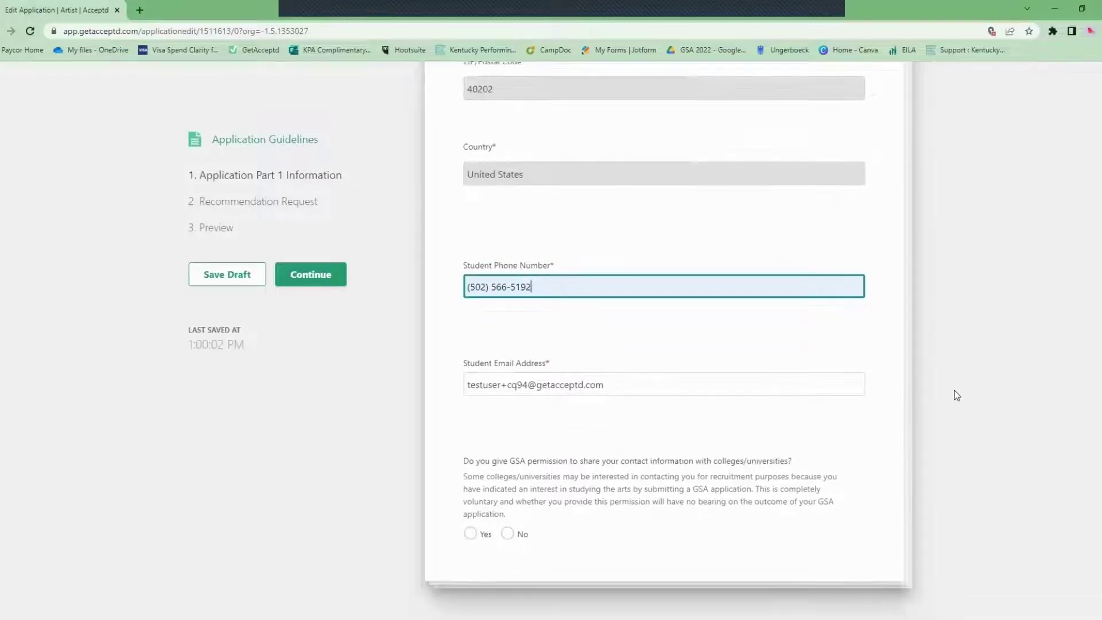
{"action": "left_click", "coordinate": [469, 533]}
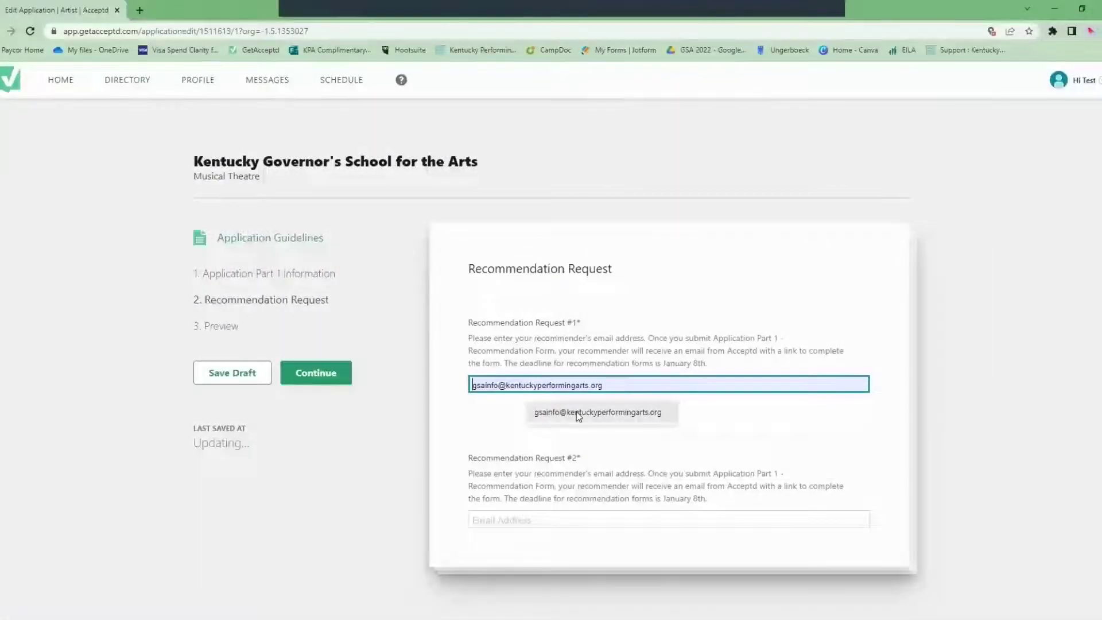
Fill both recommendation request e-mail fields from autofill suggestions.
{"action": "left_click", "coordinate": [573, 414]}
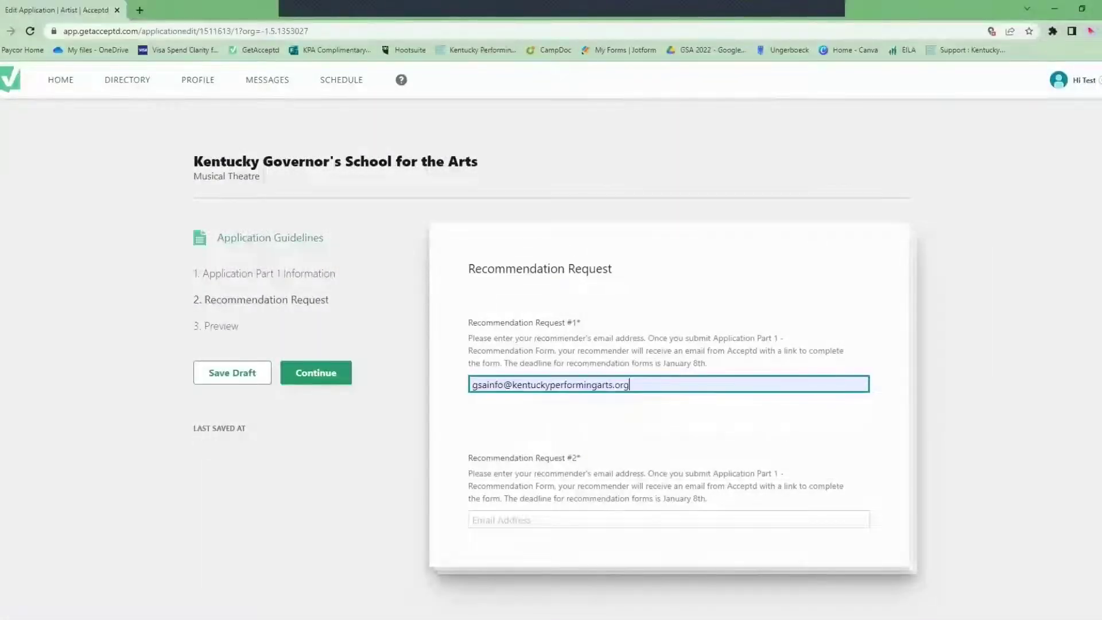
{"action": "left_click", "coordinate": [620, 525]}
{"action": "left_click", "coordinate": [564, 546]}
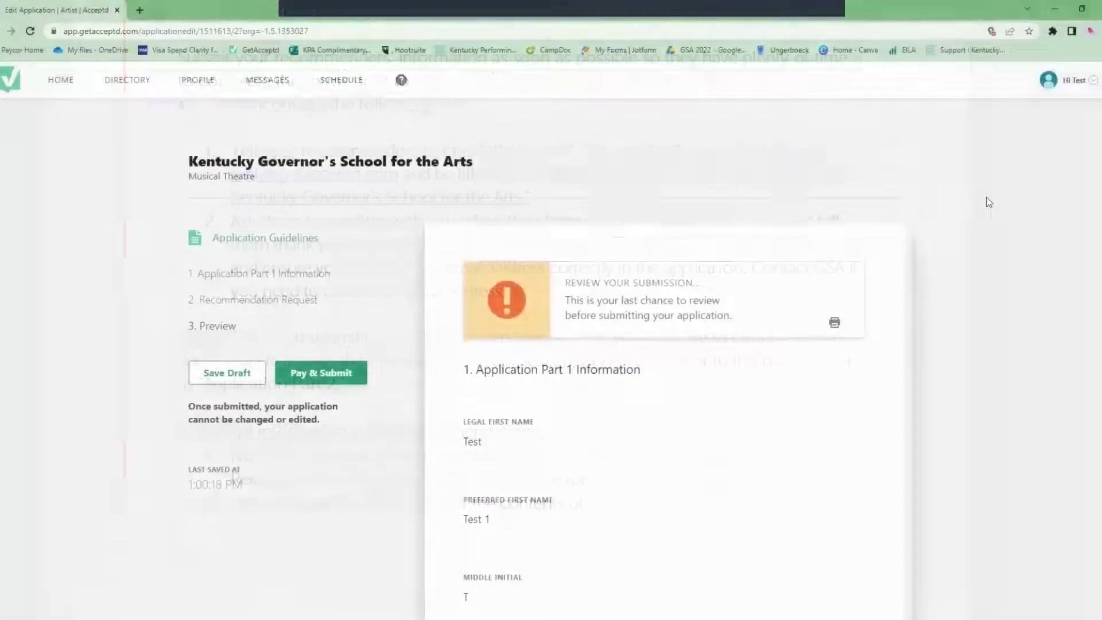
Review the Preview, submit Part 1, and select the application number in the thank-you notice.
{"action": "scroll", "coordinate": [986, 197], "scroll_direction": "down", "scroll_amount": 2}
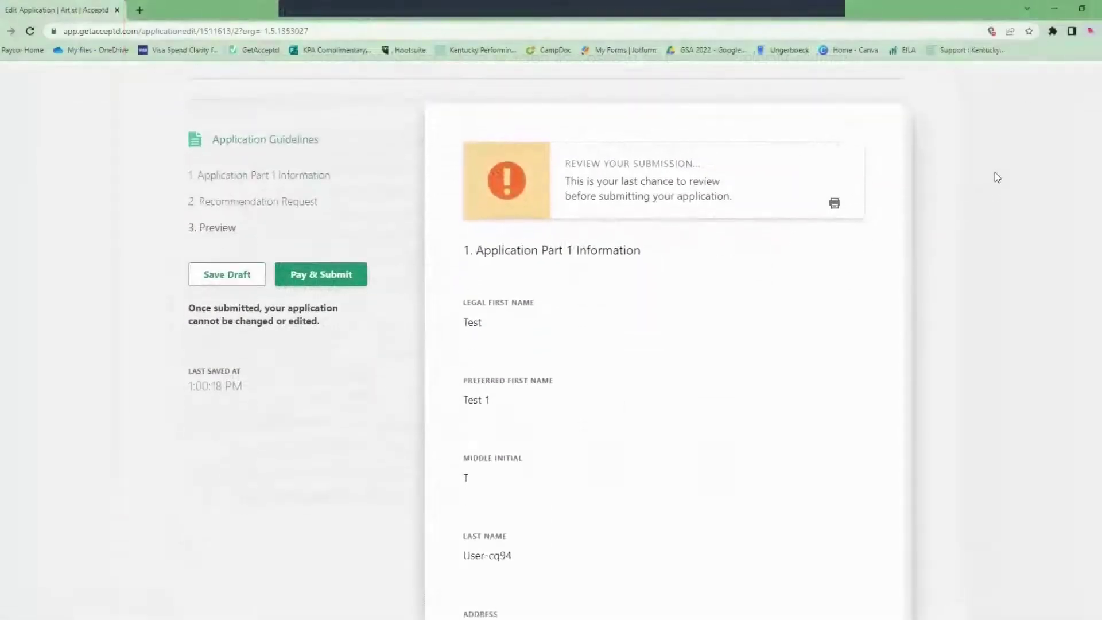
{"action": "scroll", "coordinate": [995, 174], "scroll_direction": "down", "scroll_amount": 8}
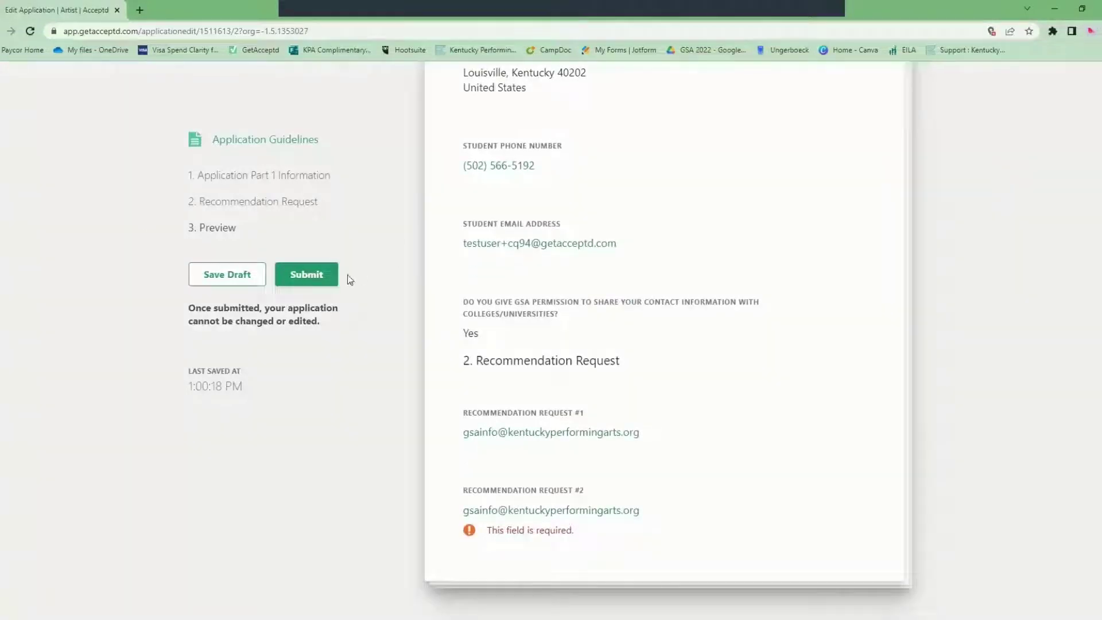
{"action": "left_click", "coordinate": [315, 282]}
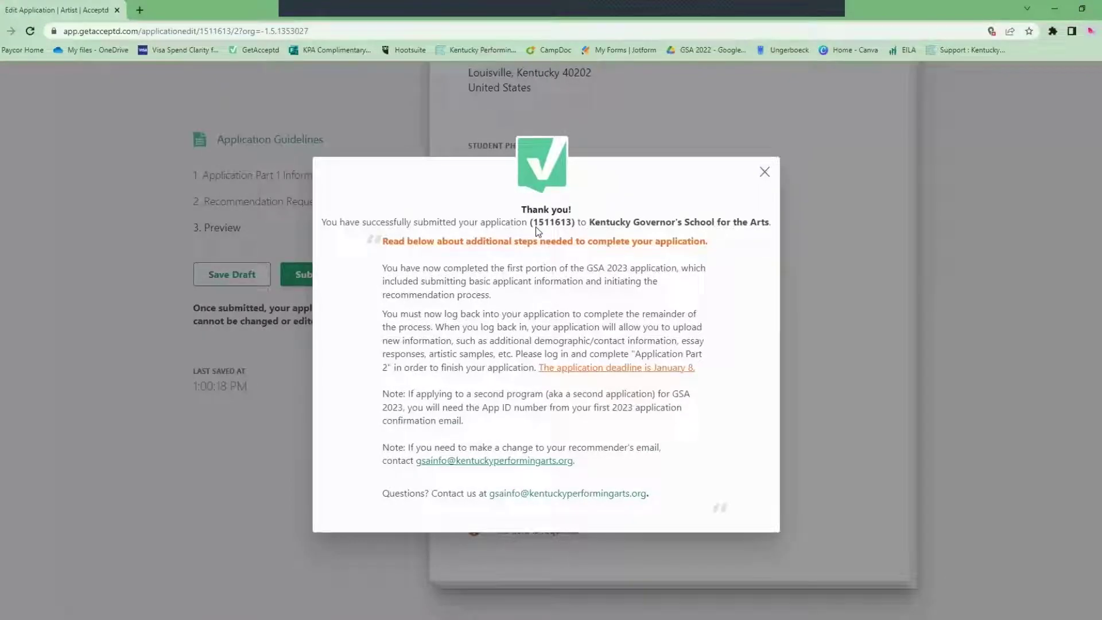
{"action": "left_click_drag", "start_coordinate": [535, 225], "coordinate": [571, 226]}
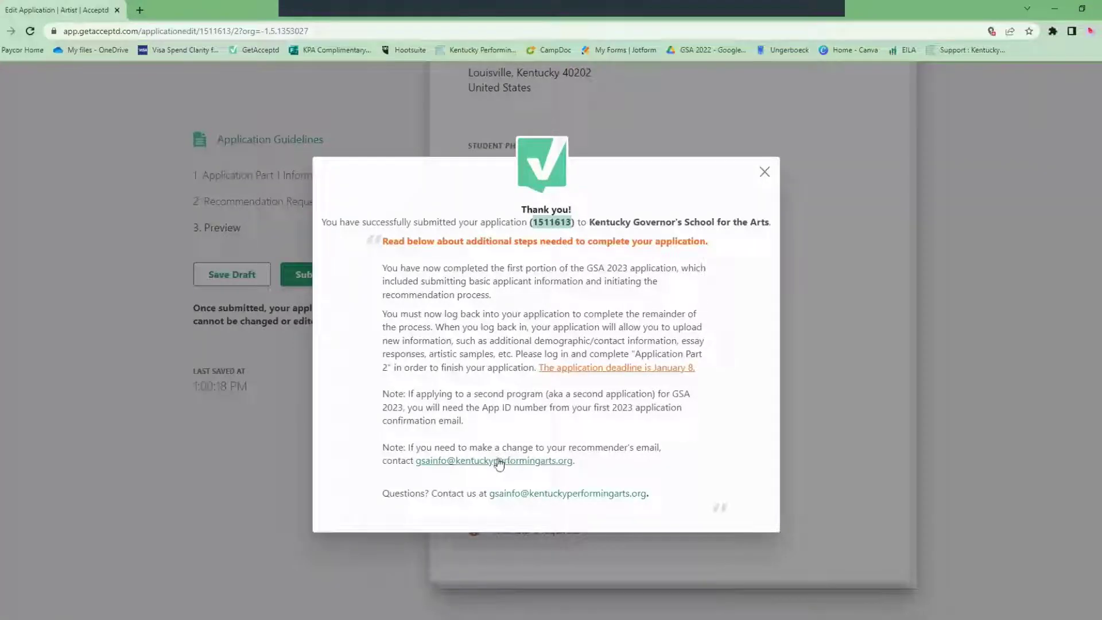
Close the thank-you notice and open Part 2, initially marking it as a second application.
{"action": "left_click", "coordinate": [765, 172]}
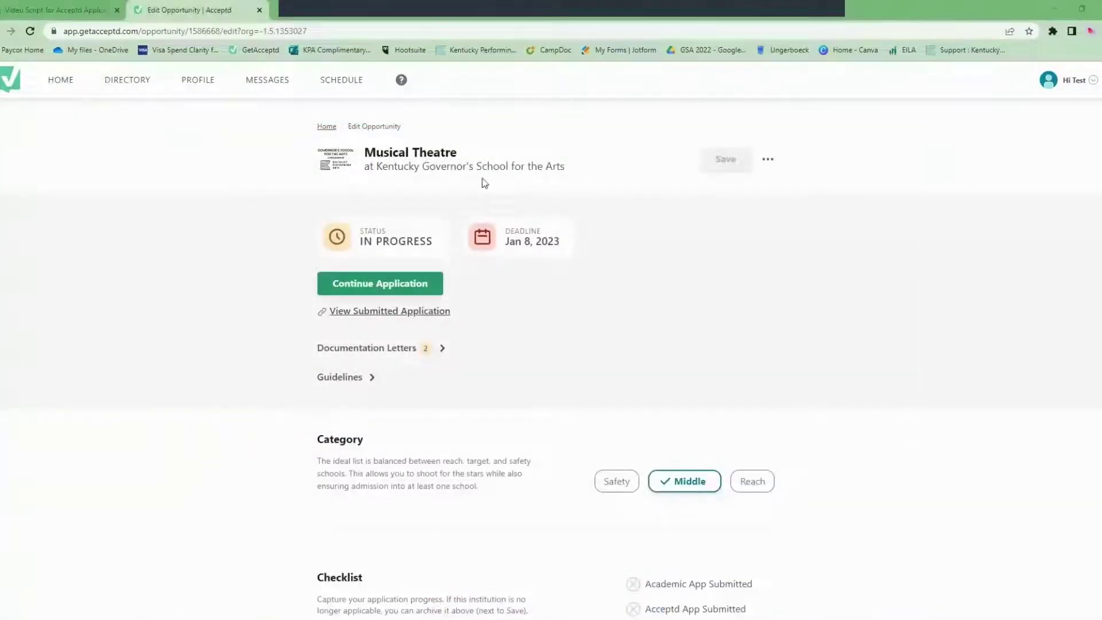
{"action": "left_click", "coordinate": [394, 284]}
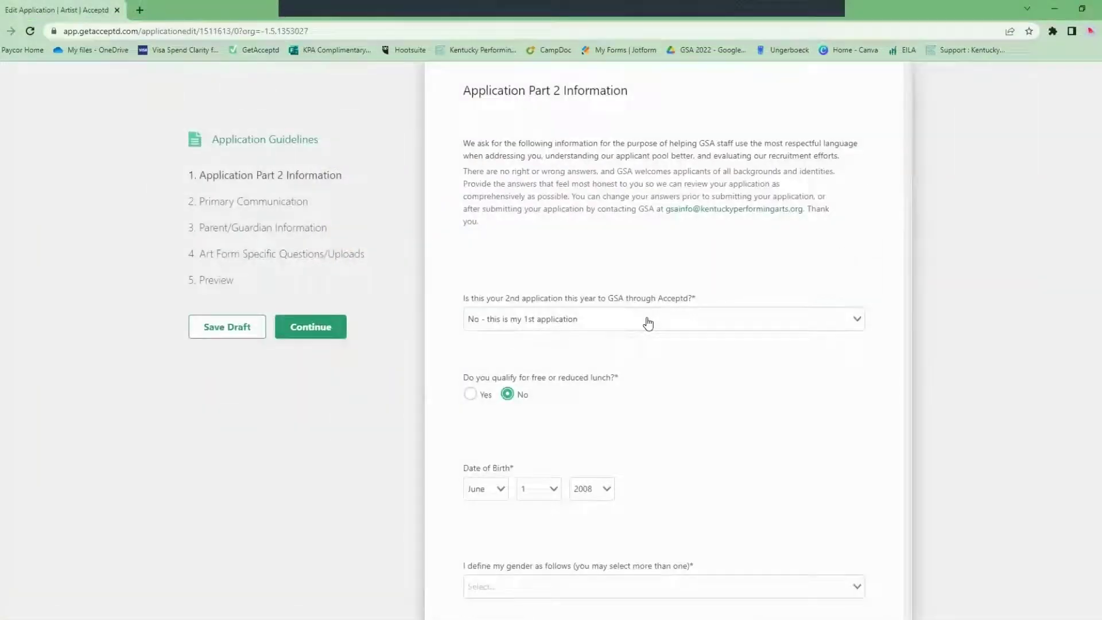
{"action": "left_click", "coordinate": [647, 320]}
{"action": "left_click", "coordinate": [566, 388]}
Change the answer to first application and answer No to free or reduced lunch.
{"action": "left_click_drag", "start_coordinate": [453, 449], "coordinate": [663, 449]}
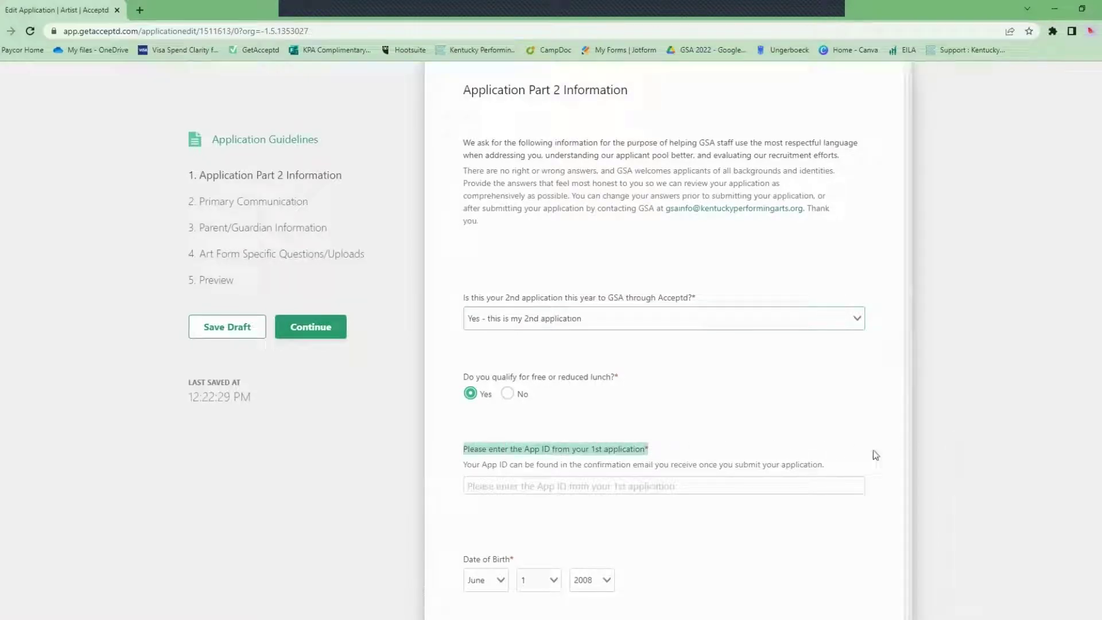
{"action": "left_click", "coordinate": [701, 328]}
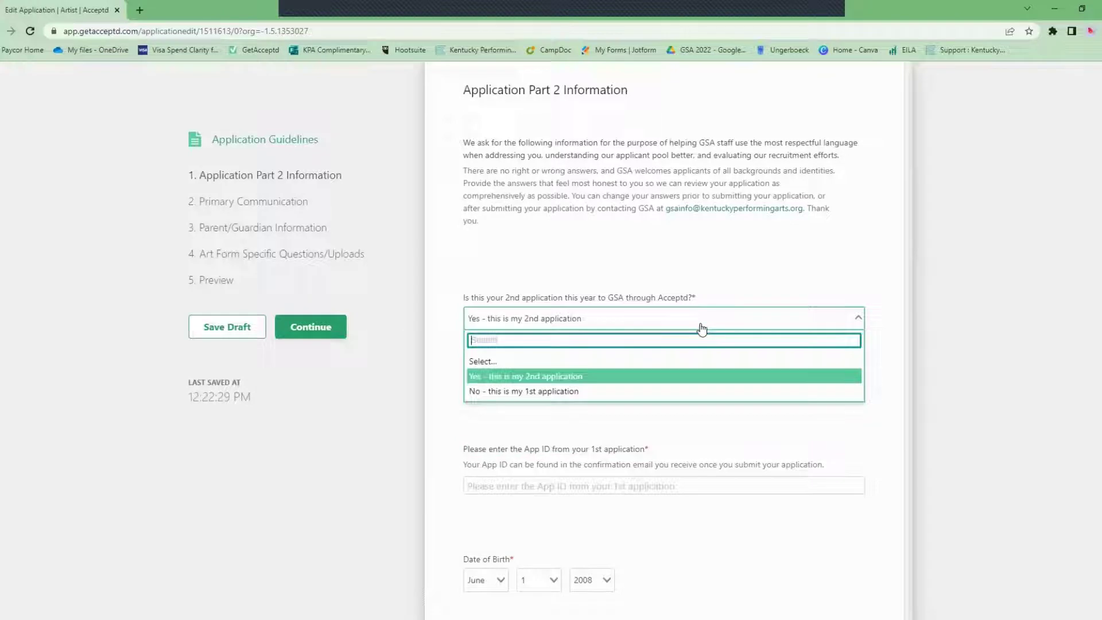
{"action": "left_click", "coordinate": [598, 392]}
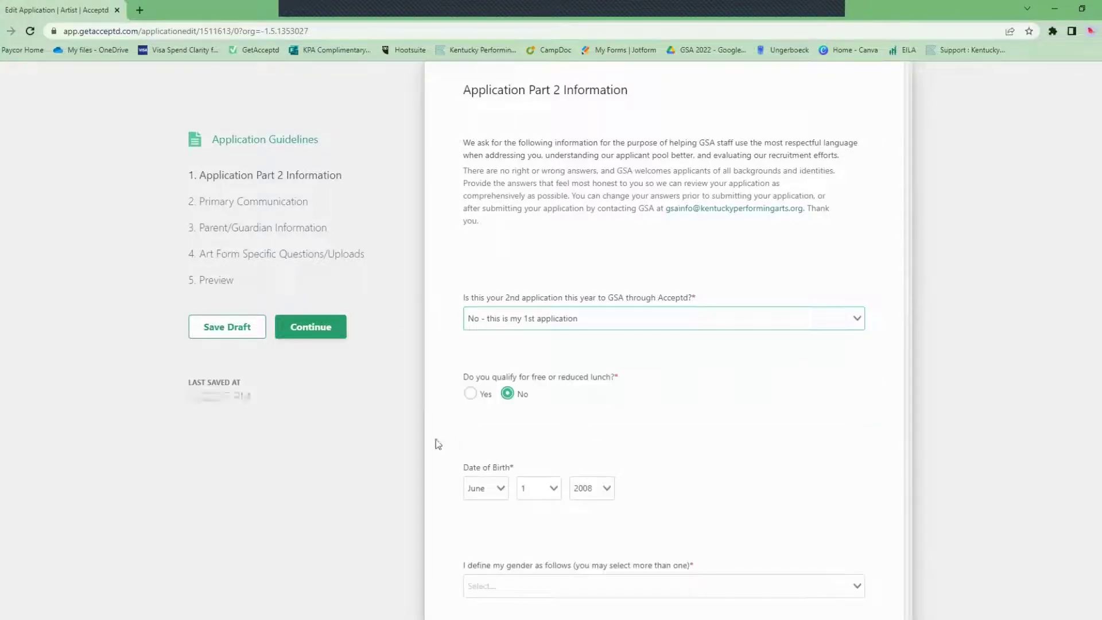
{"action": "left_click", "coordinate": [482, 396]}
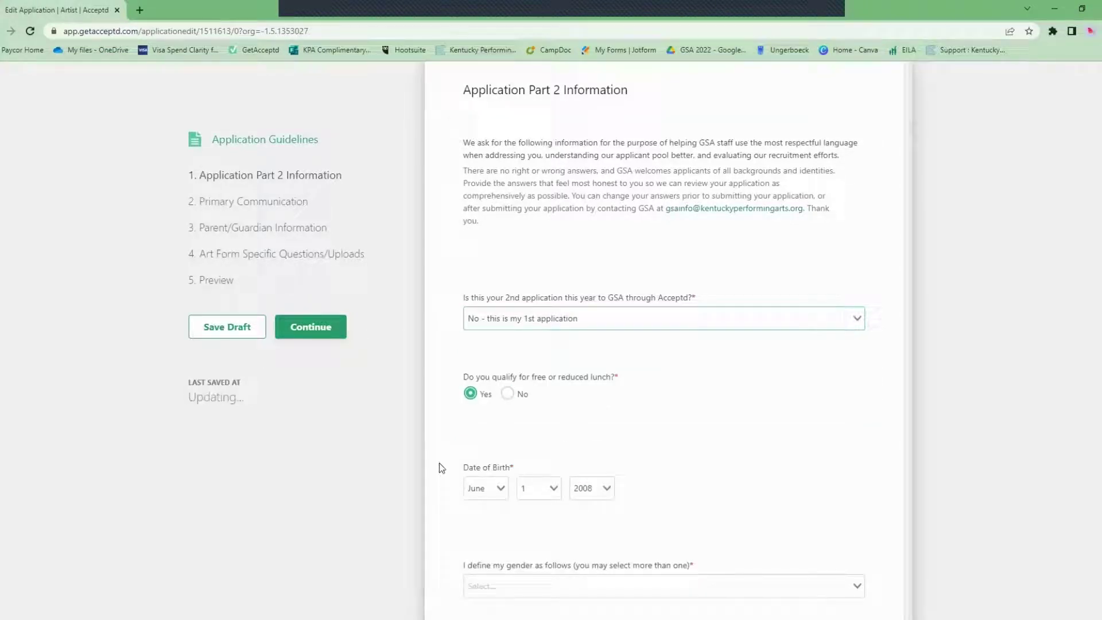
{"action": "left_click", "coordinate": [522, 403]}
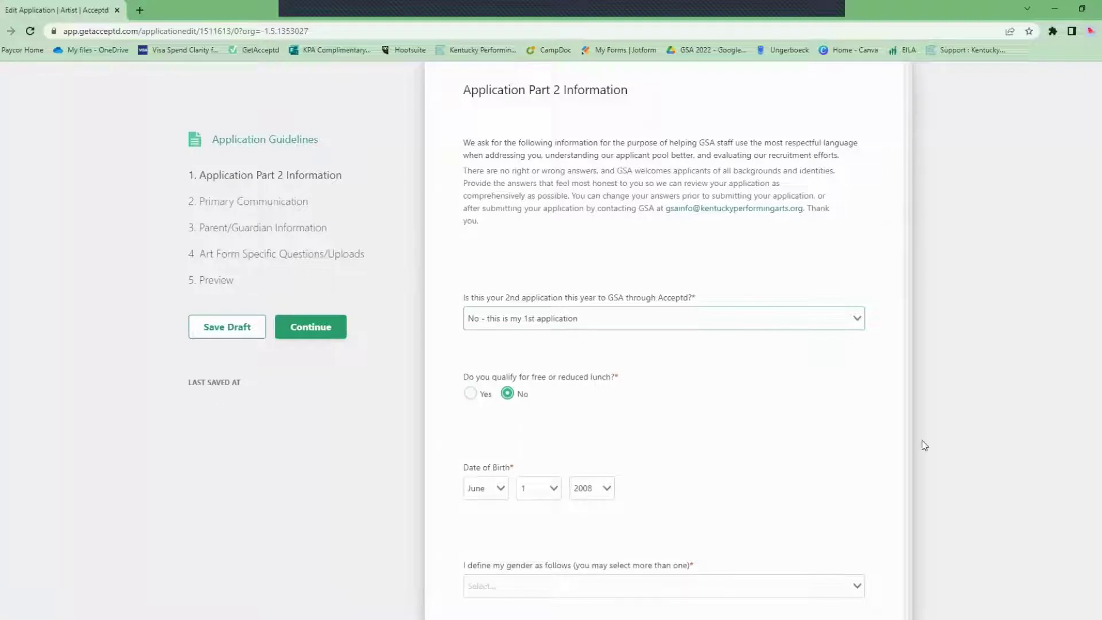
{"action": "scroll", "coordinate": [861, 431], "scroll_direction": "down", "scroll_amount": 3}
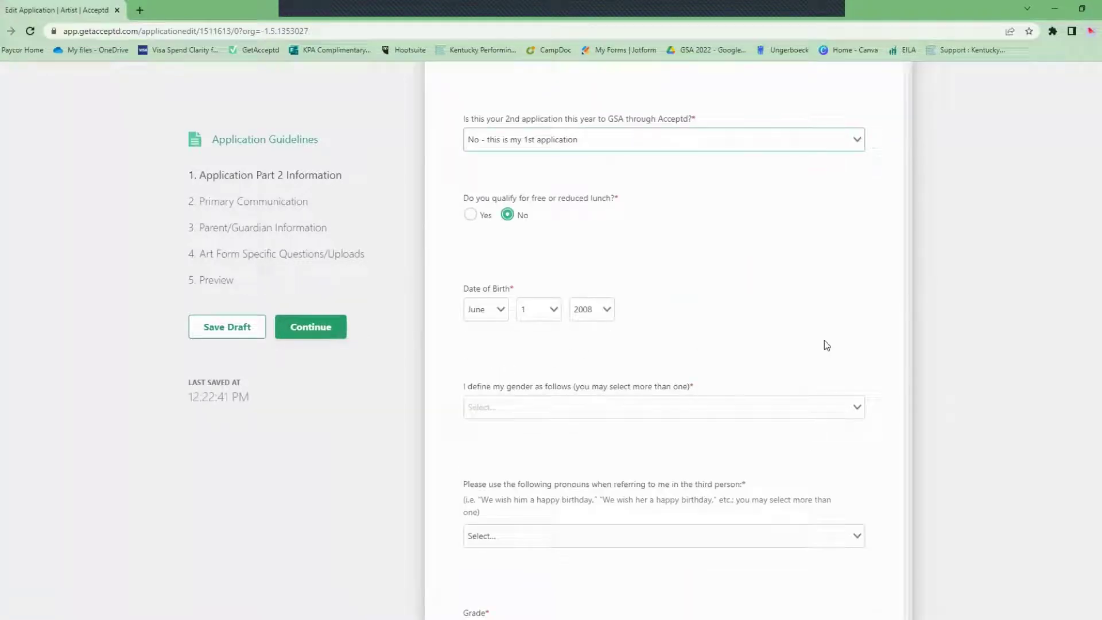
Mark the student's gender as Female.
{"action": "scroll", "coordinate": [822, 331], "scroll_direction": "down", "scroll_amount": 2}
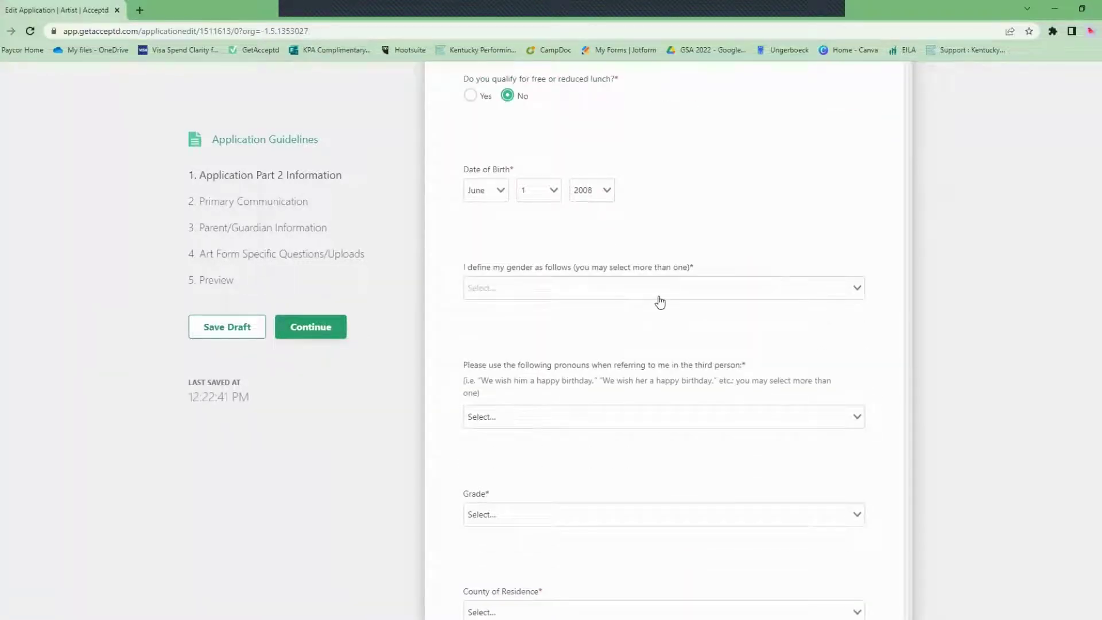
{"action": "left_click", "coordinate": [660, 301]}
{"action": "scroll", "coordinate": [589, 384], "scroll_direction": "down", "scroll_amount": 1}
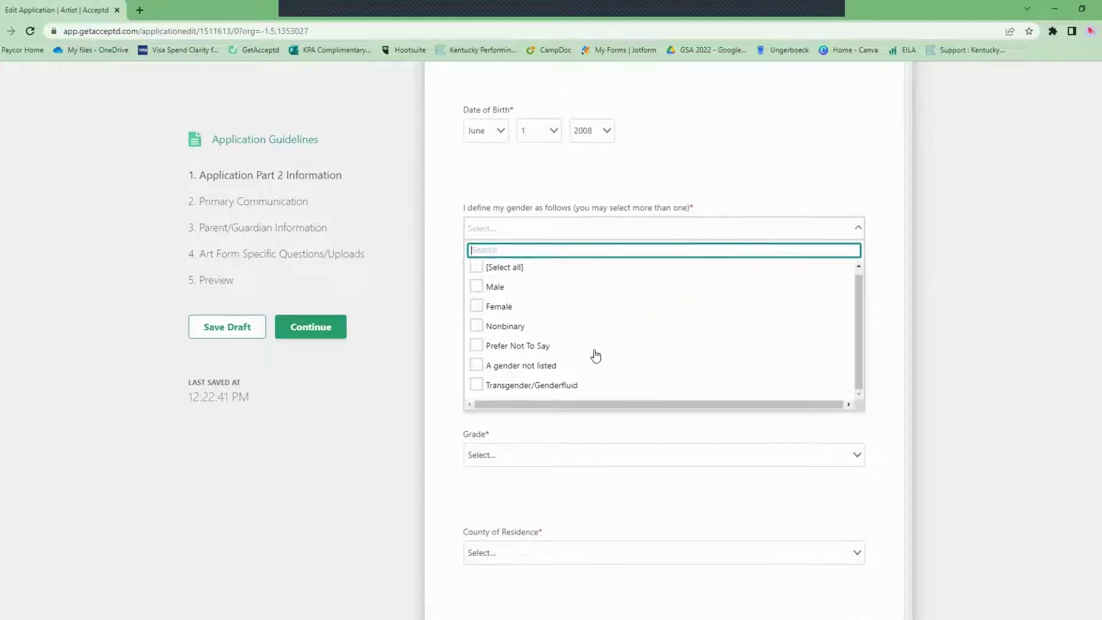
{"action": "scroll", "coordinate": [596, 355], "scroll_direction": "up", "scroll_amount": 1}
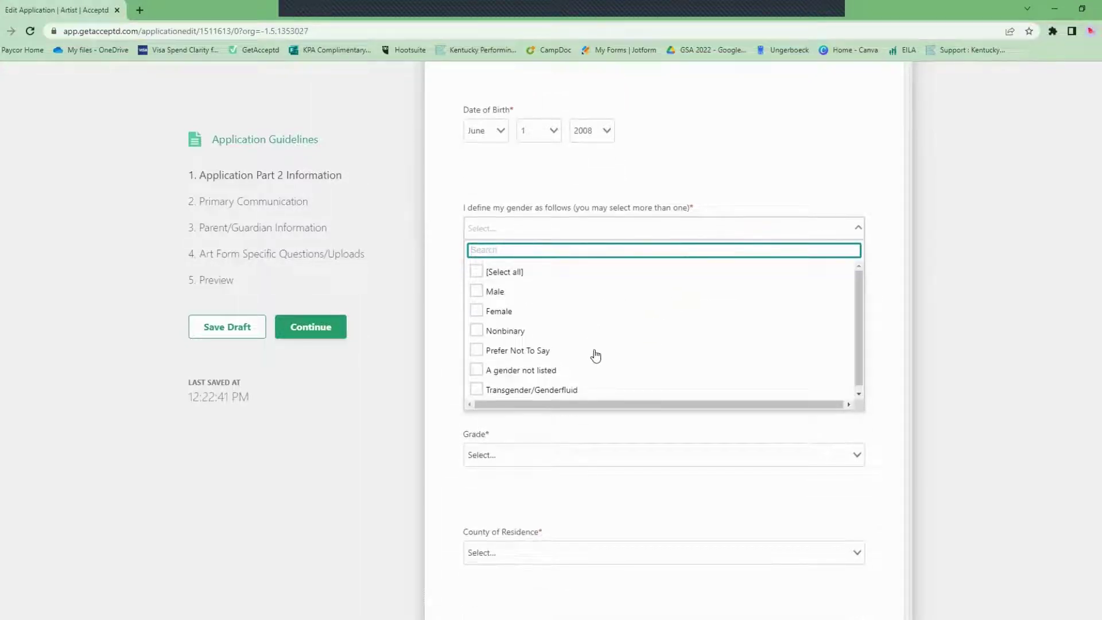
{"action": "left_click", "coordinate": [508, 315]}
{"action": "key", "text": "Escape"}
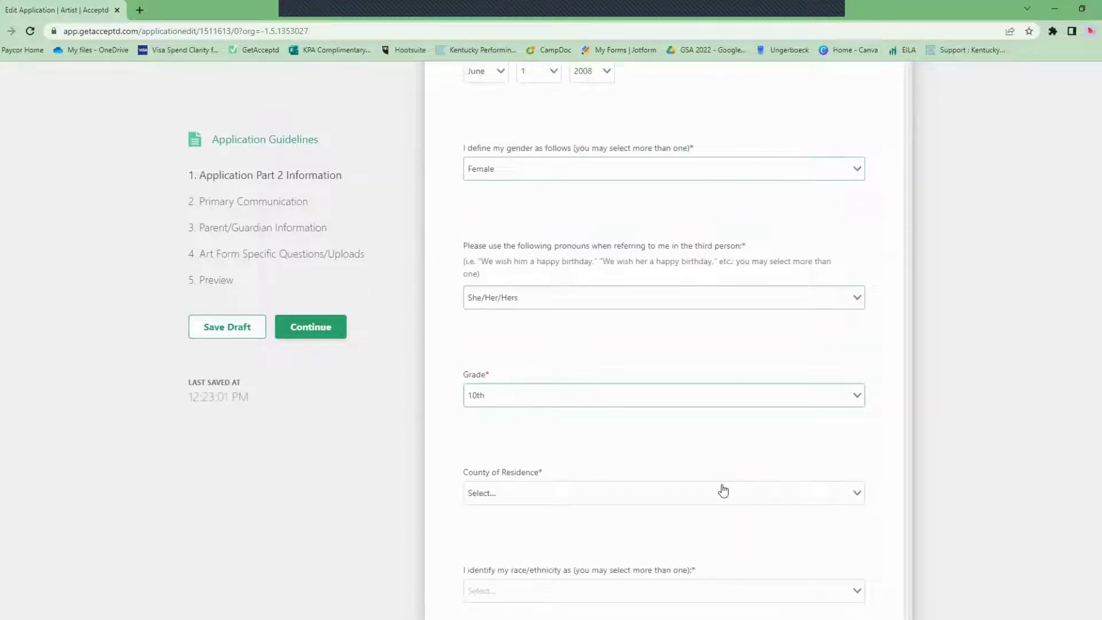
Search the county of residence list for Muhlenberg.
{"action": "left_click", "coordinate": [721, 489]}
{"action": "scroll", "coordinate": [717, 477], "scroll_direction": "down", "scroll_amount": 1}
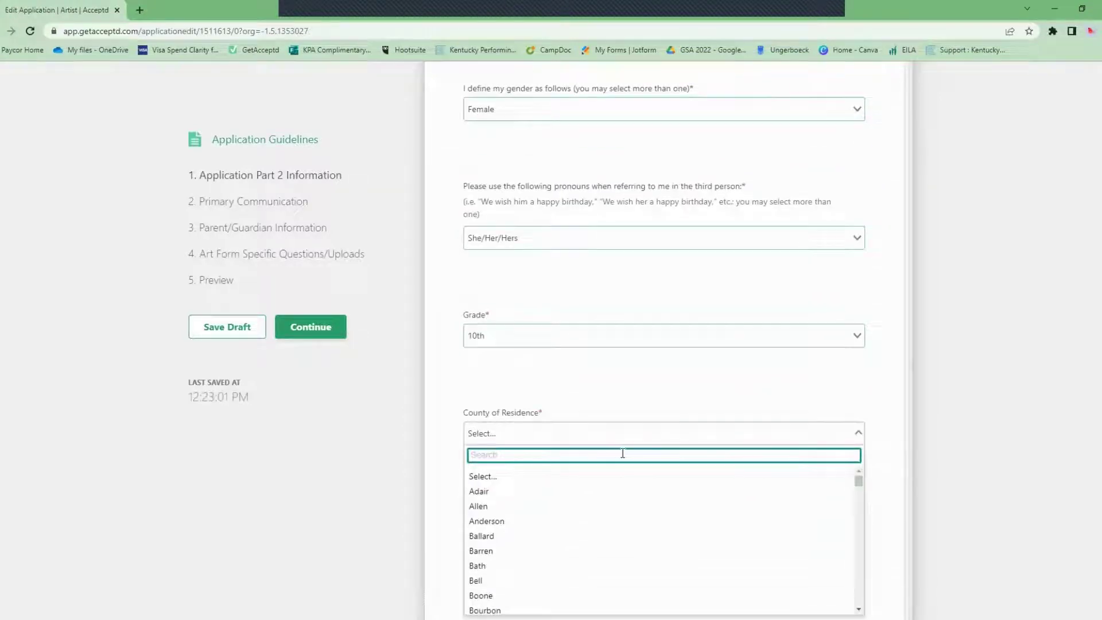
{"action": "type", "text": "Muhk"}
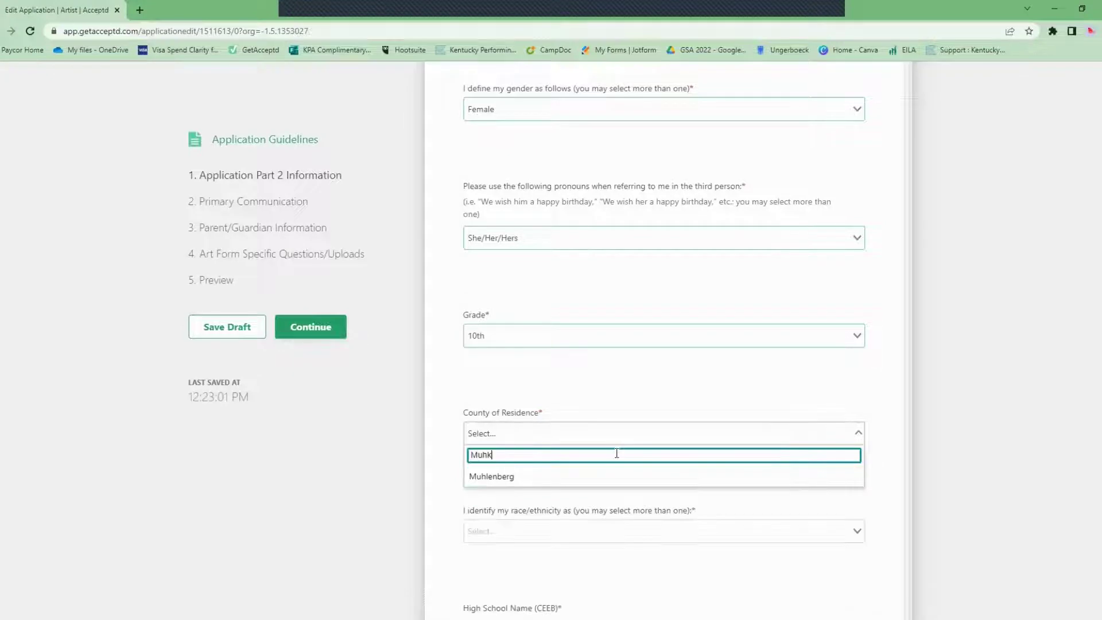
{"action": "key", "text": "BackSpace"}
Choose Muhlenberg County and select MUHLENBERG COUNTY HIGH SCHOOL - 181038 as the high school.
{"action": "left_click", "coordinate": [638, 477]}
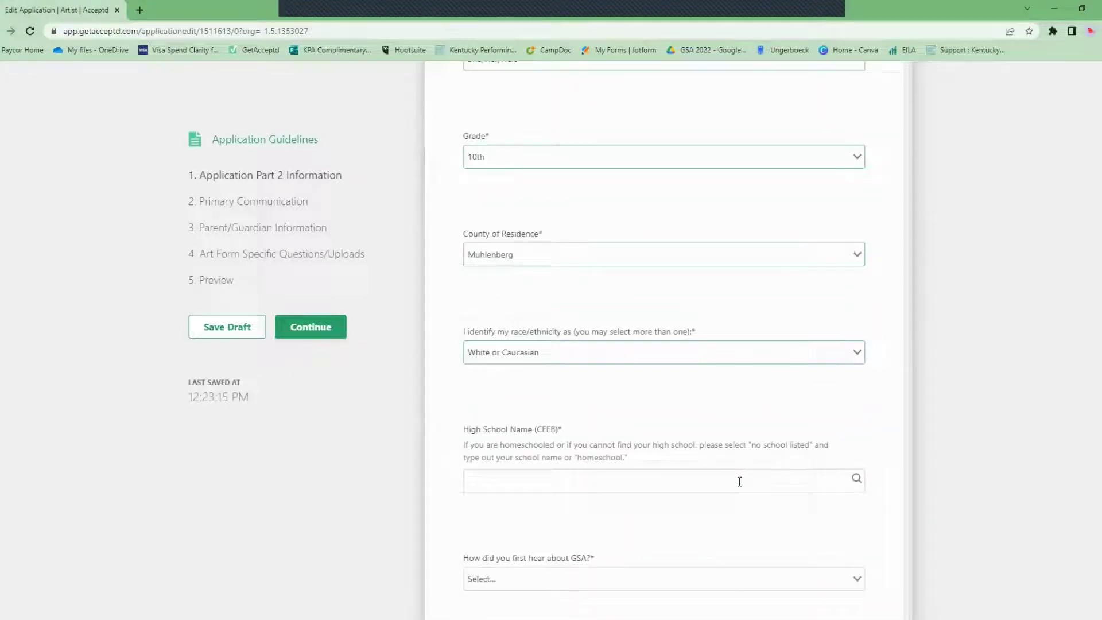
{"action": "left_click", "coordinate": [739, 481]}
{"action": "type", "text": "Muhkl"}
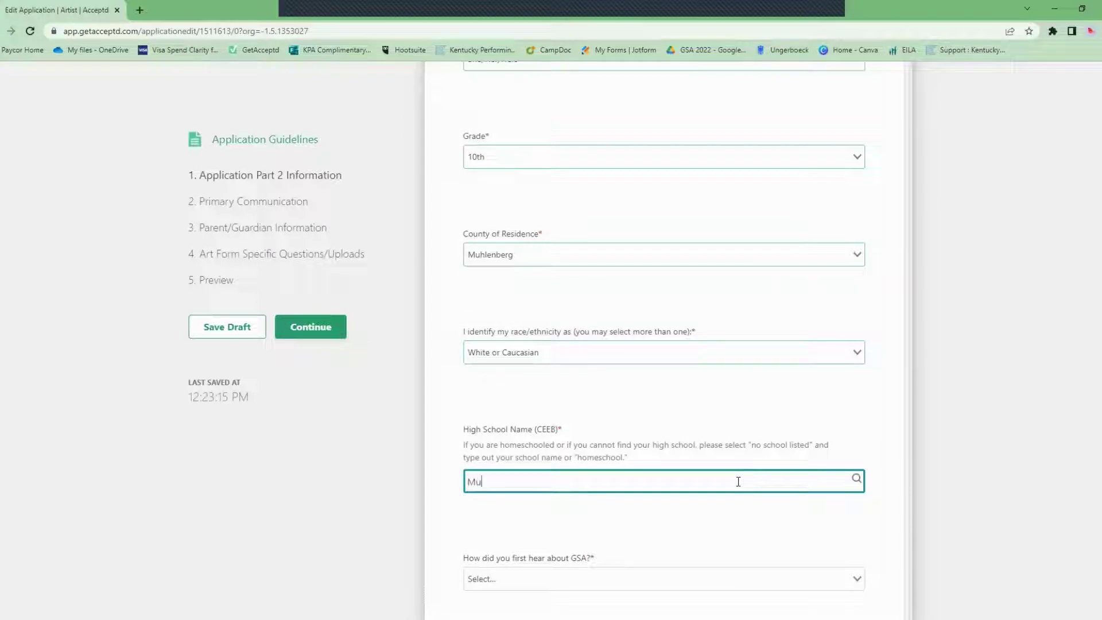
{"action": "key", "text": "BackSpace"}
{"action": "type", "text": "lenberg"}
{"action": "left_click", "coordinate": [857, 479]}
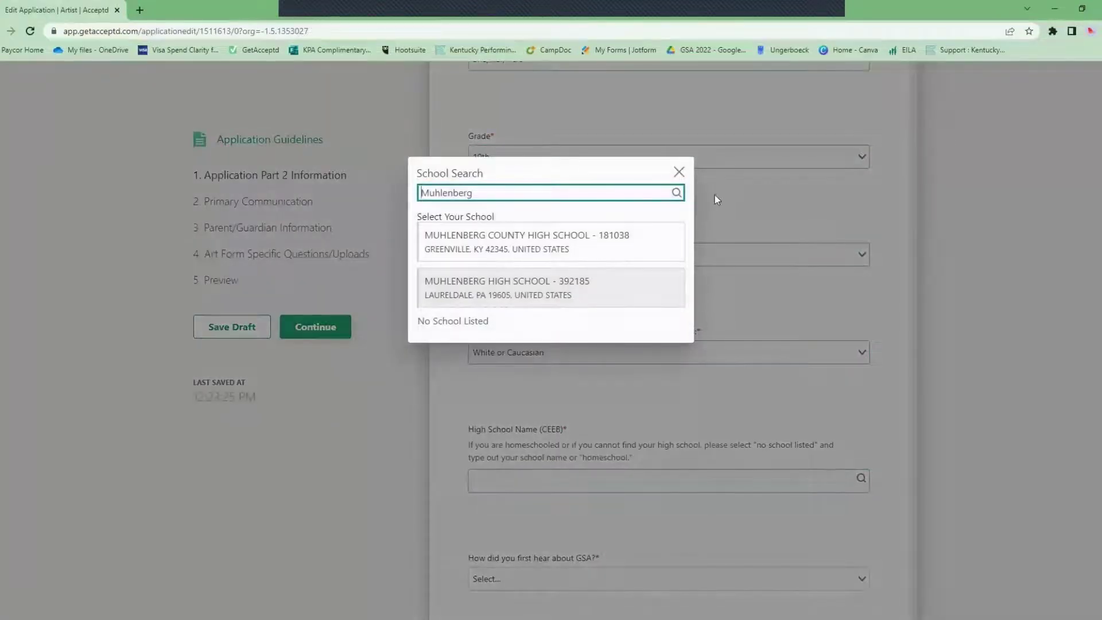
{"action": "left_click", "coordinate": [616, 252]}
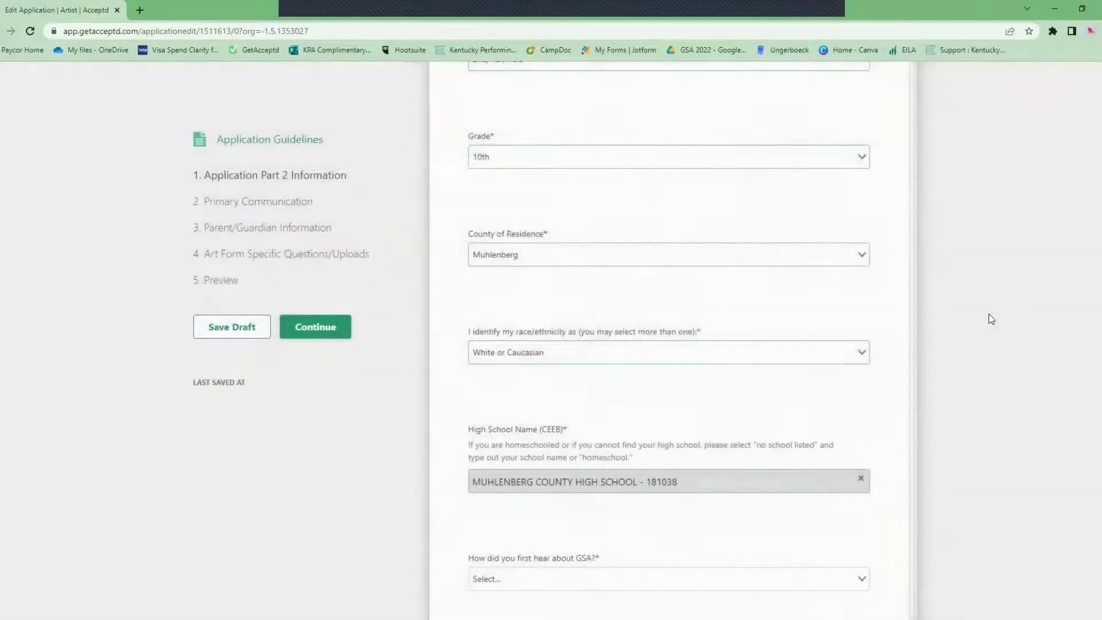
Set the other high school field to No School Listed and enter 'Homeschooled'.
{"action": "scroll", "coordinate": [989, 315], "scroll_direction": "down", "scroll_amount": 1}
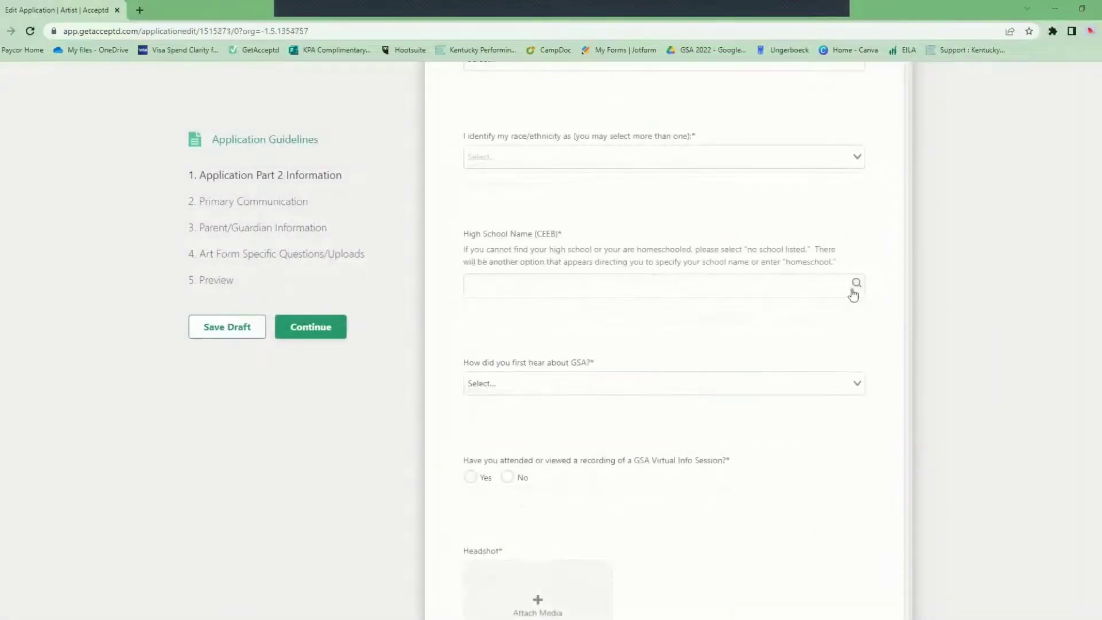
{"action": "left_click", "coordinate": [854, 291]}
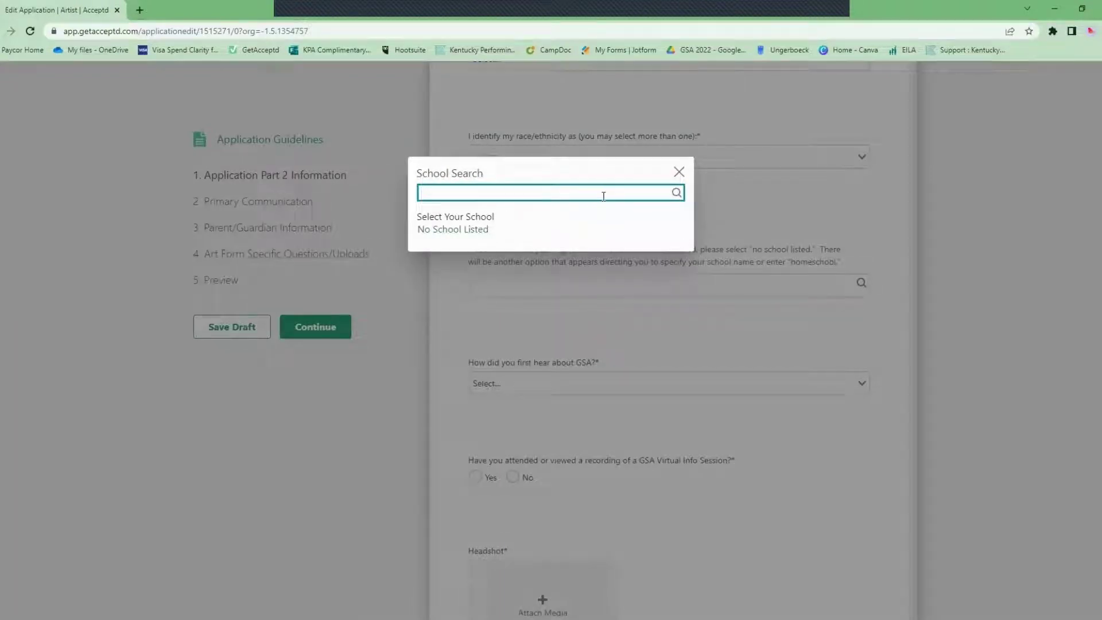
{"action": "left_click", "coordinate": [492, 229]}
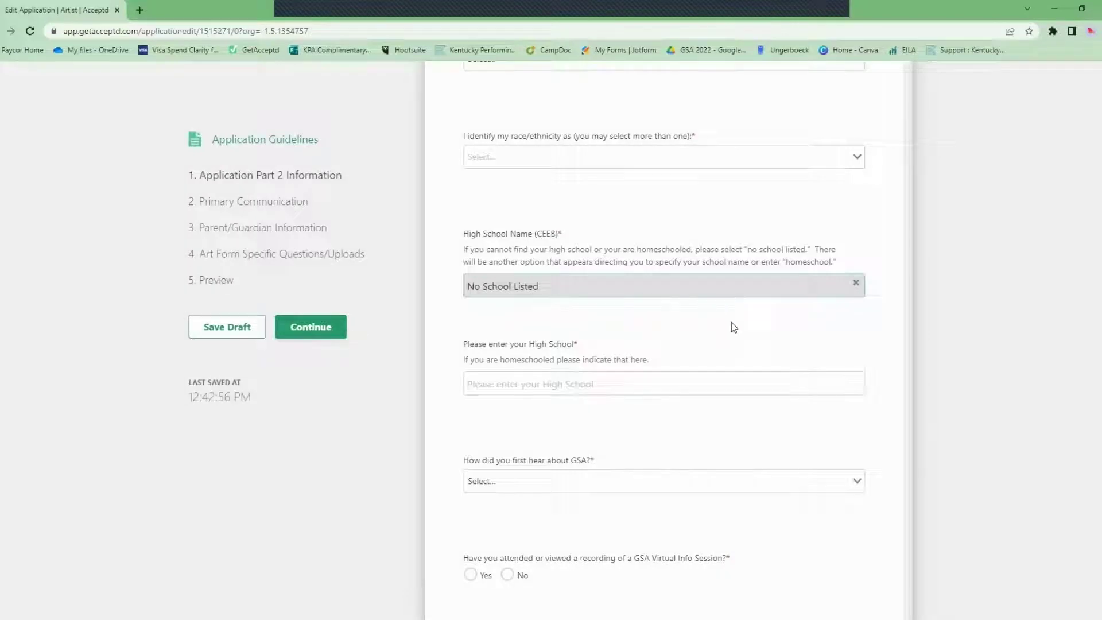
{"action": "key", "text": "Tab"}
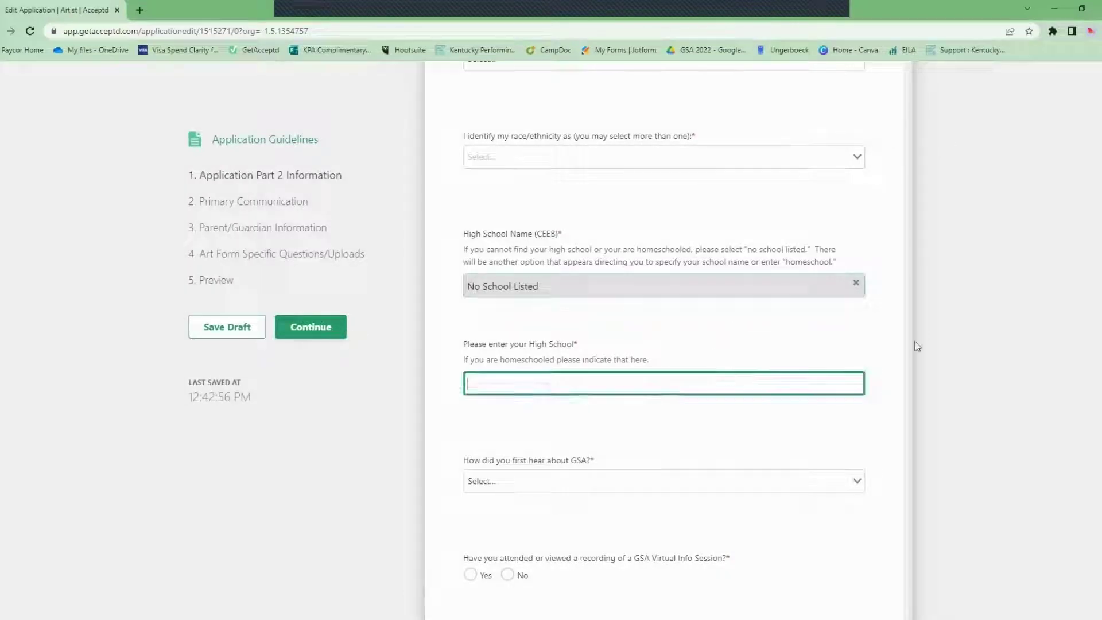
{"action": "type", "text": "Homeschooled"}
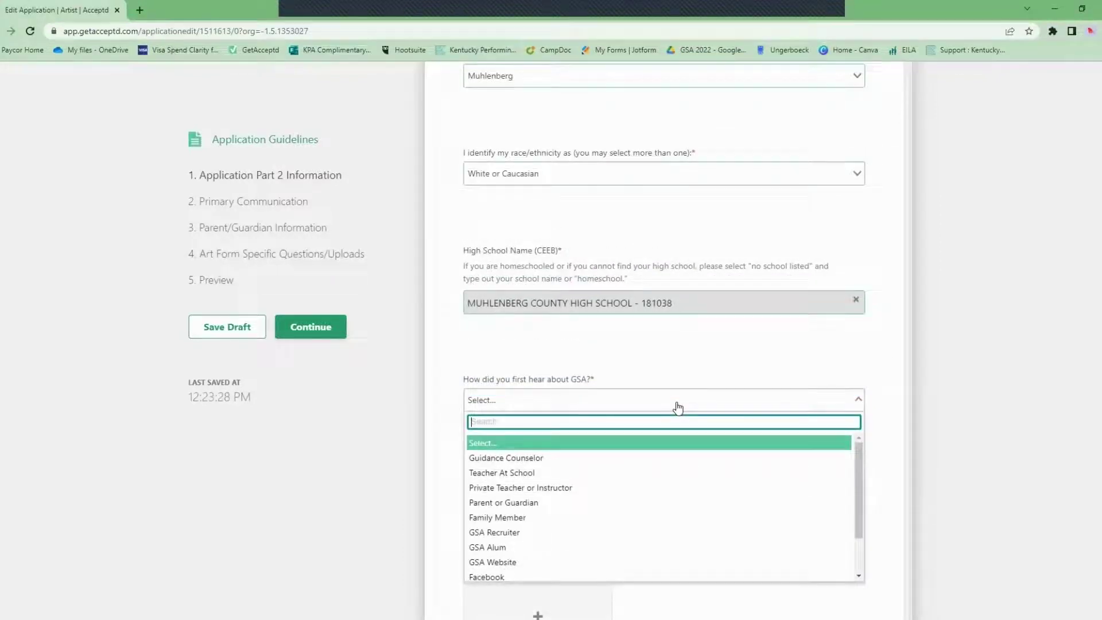
Choose GSA Alum as the referral source and answer Yes to the virtual info session.
{"action": "scroll", "coordinate": [511, 504], "scroll_direction": "down", "scroll_amount": 1}
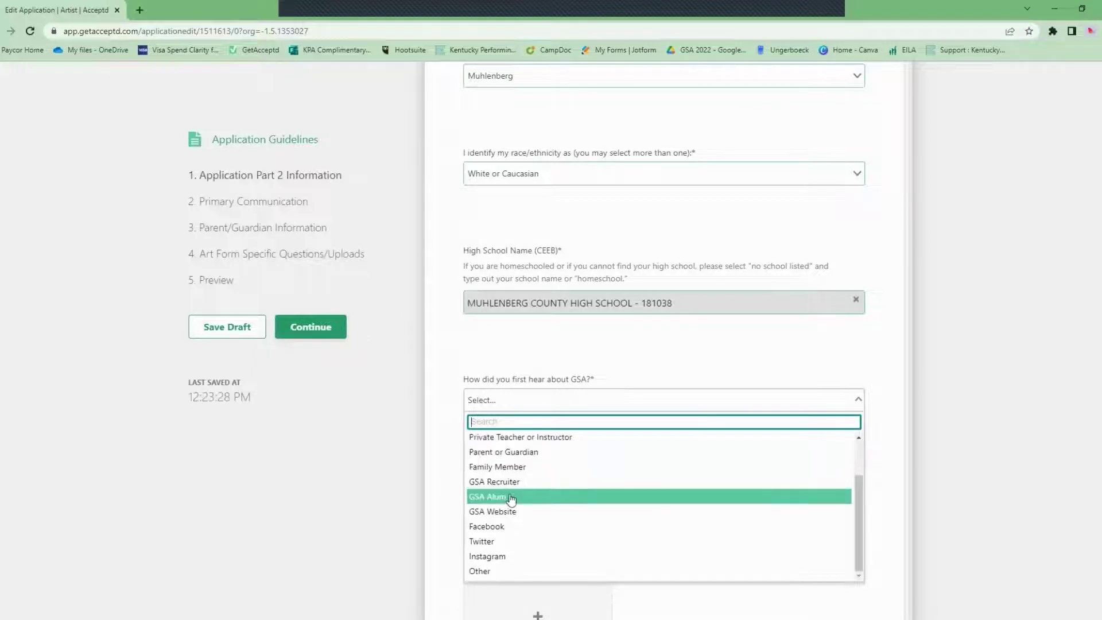
{"action": "left_click", "coordinate": [511, 497]}
{"action": "scroll", "coordinate": [916, 463], "scroll_direction": "down", "scroll_amount": 4}
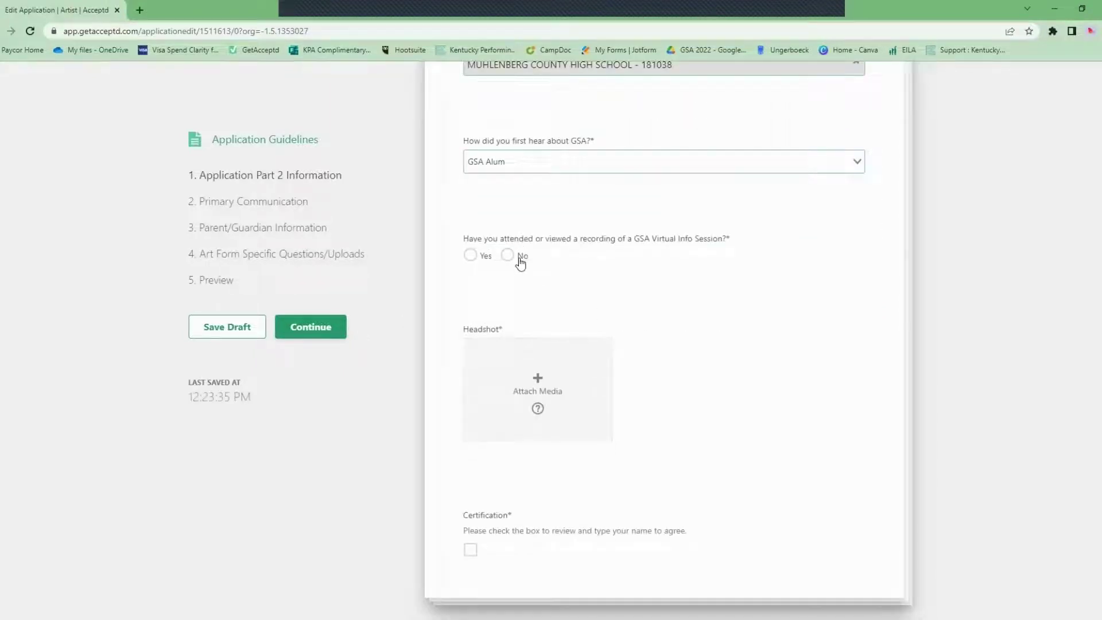
{"action": "left_click", "coordinate": [471, 256]}
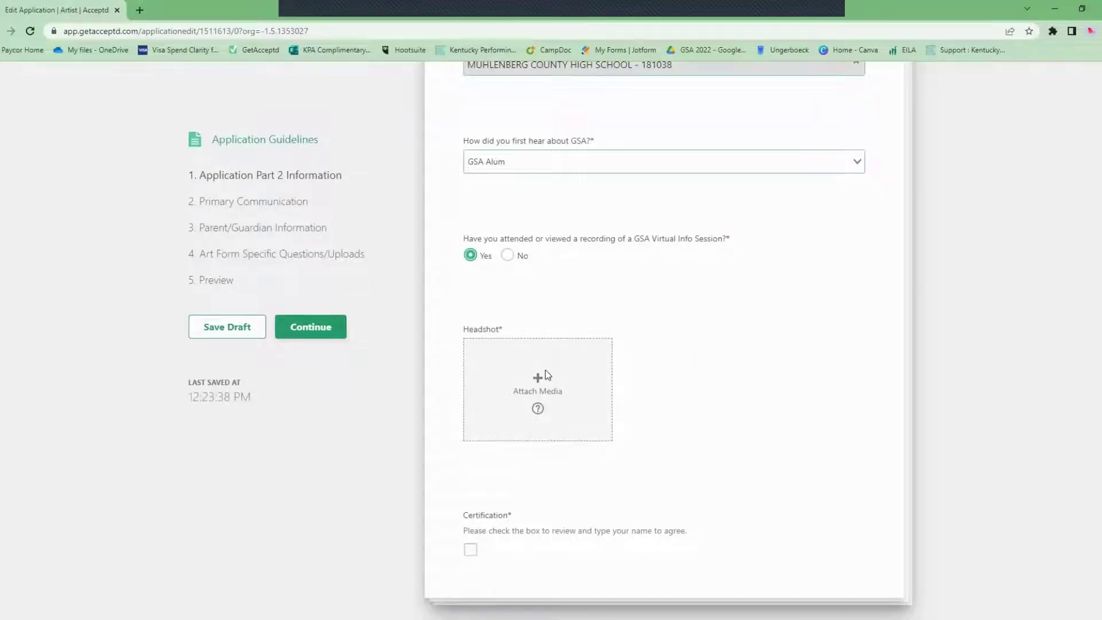
Upload the KPA logo thumbnail image as the headshot.
{"action": "left_click", "coordinate": [545, 372]}
{"action": "left_click", "coordinate": [363, 260]}
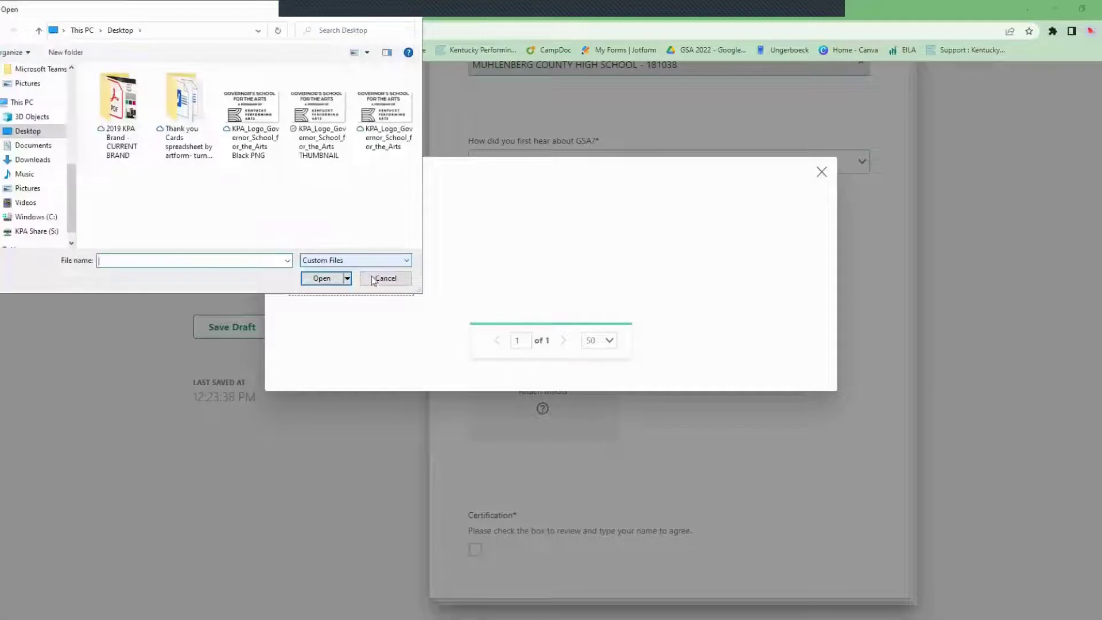
{"action": "left_click", "coordinate": [319, 115]}
{"action": "left_click", "coordinate": [322, 277]}
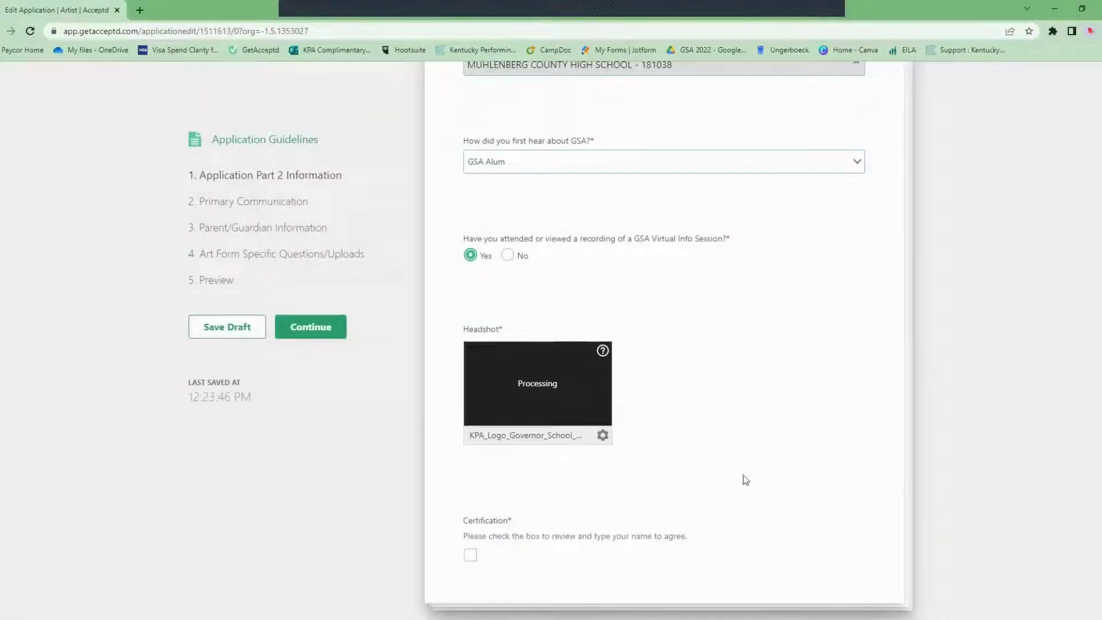
Sign the certification with the applicant's full name and agree to it.
{"action": "left_click", "coordinate": [471, 555]}
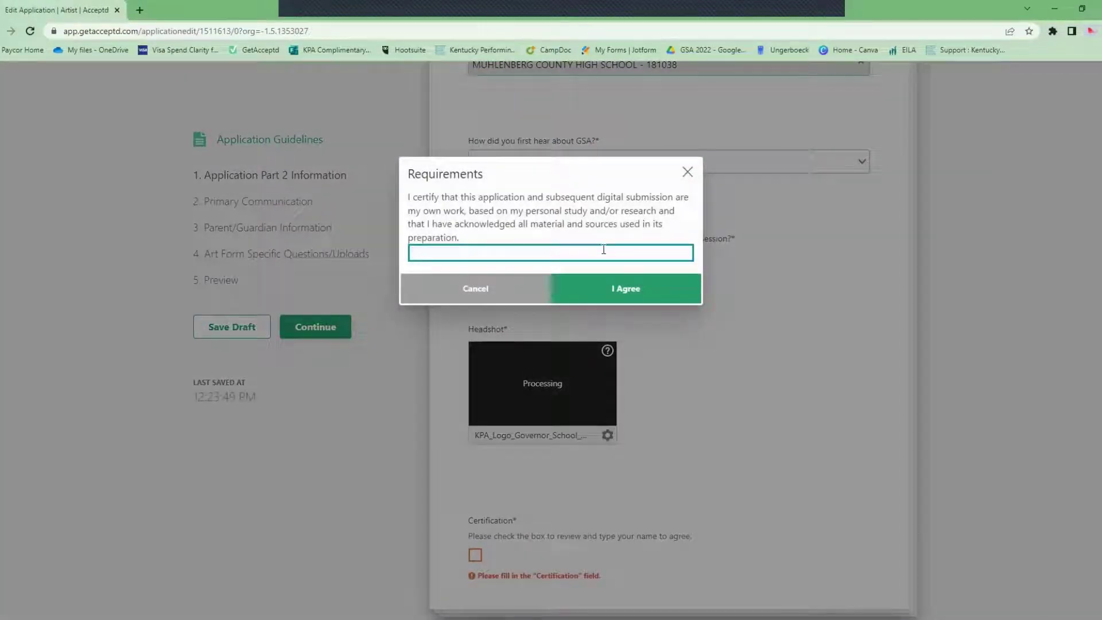
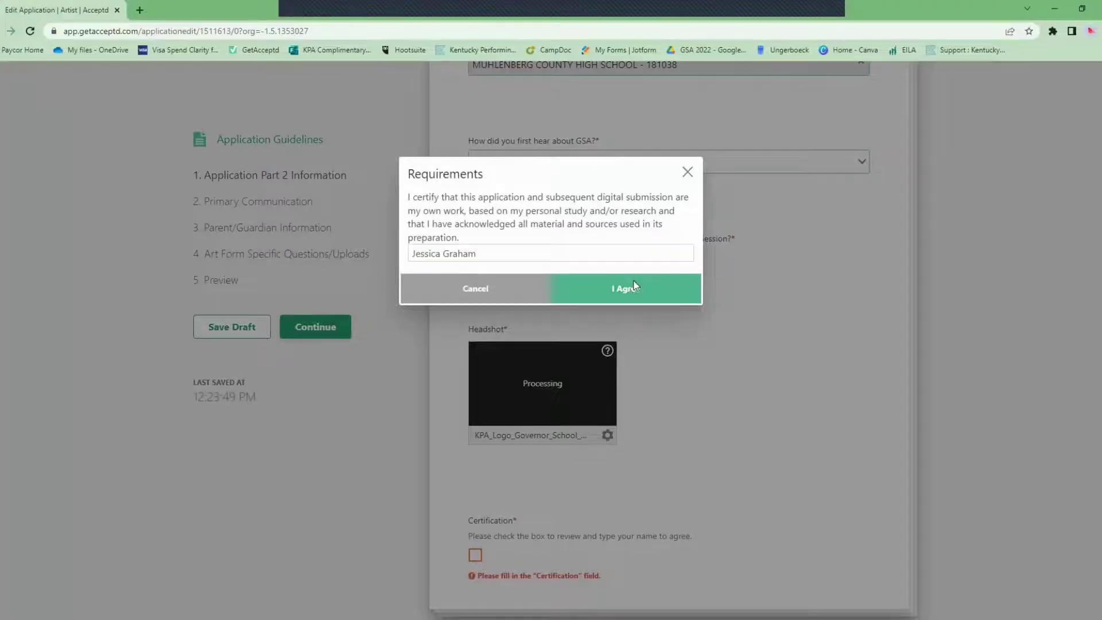
{"action": "left_click", "coordinate": [627, 288]}
{"action": "scroll", "coordinate": [840, 235], "scroll_direction": "down", "scroll_amount": 1}
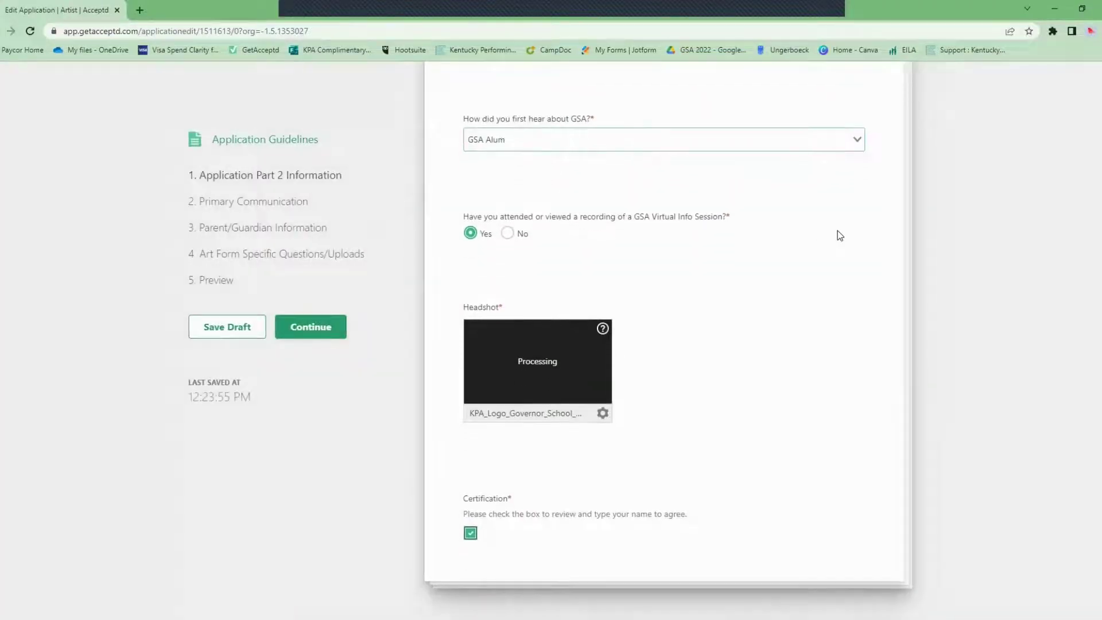
{"action": "left_click", "coordinate": [310, 333]}
Enter the primary phone number and the primary contact e-mail address.
{"action": "left_click", "coordinate": [635, 412]}
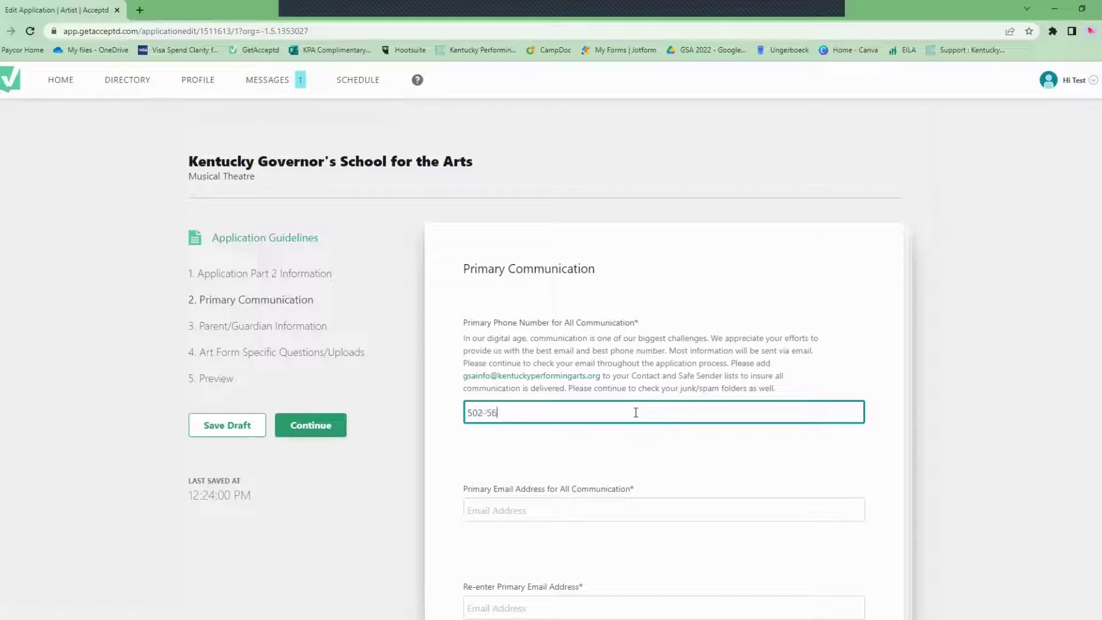
{"action": "scroll", "coordinate": [734, 395], "scroll_direction": "down", "scroll_amount": 1}
{"action": "left_click", "coordinate": [494, 448]}
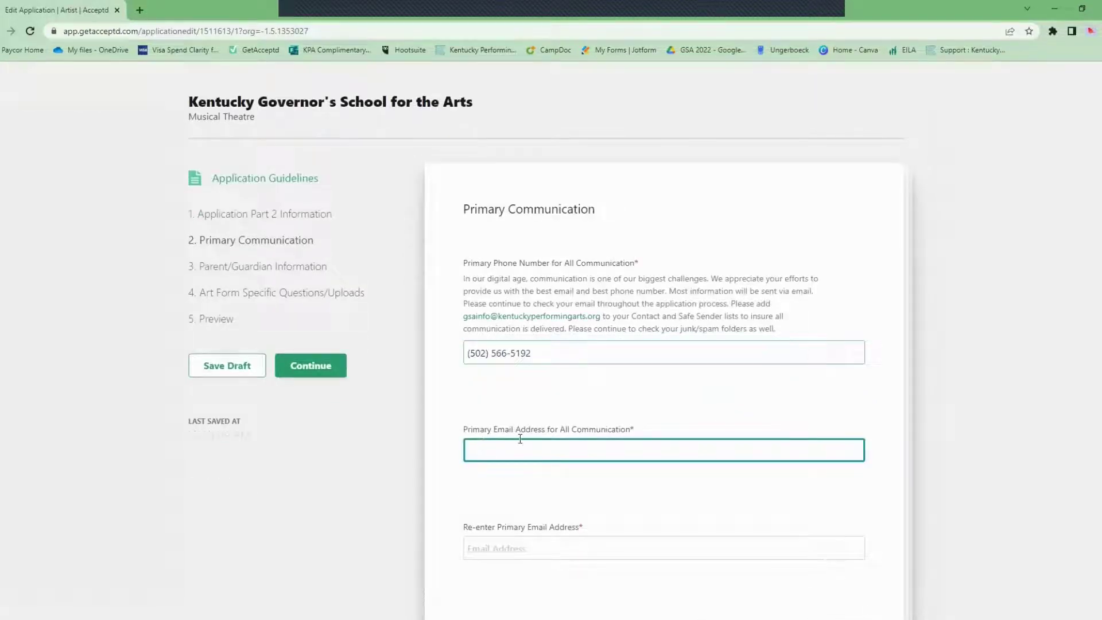
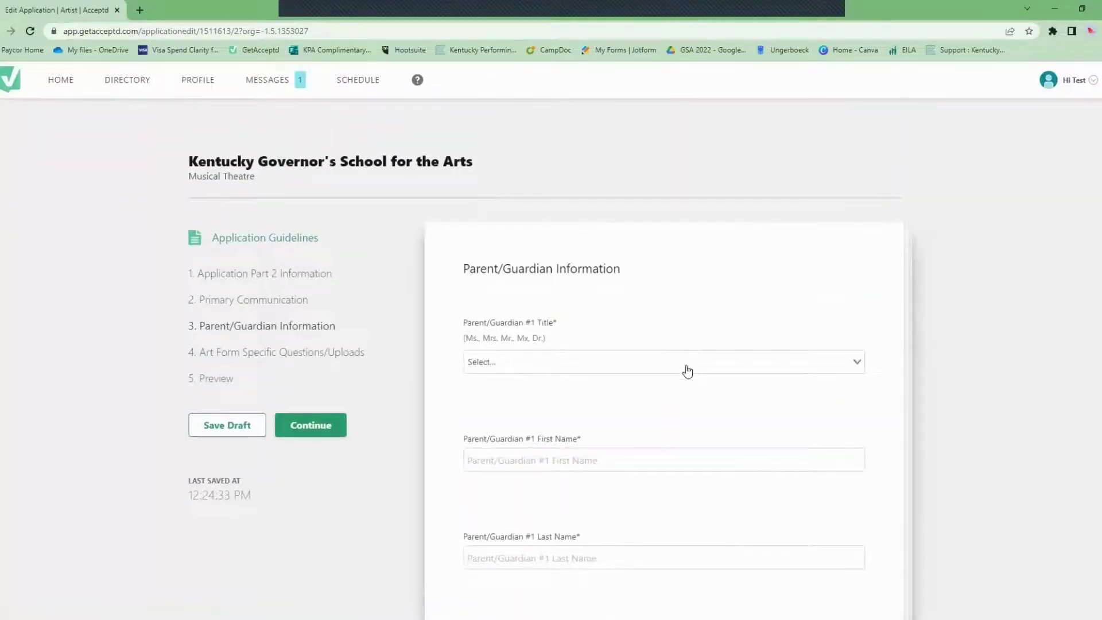
Set Parent/Guardian #1's title to Ms. and enter the parent's first and last name.
{"action": "left_click", "coordinate": [687, 370]}
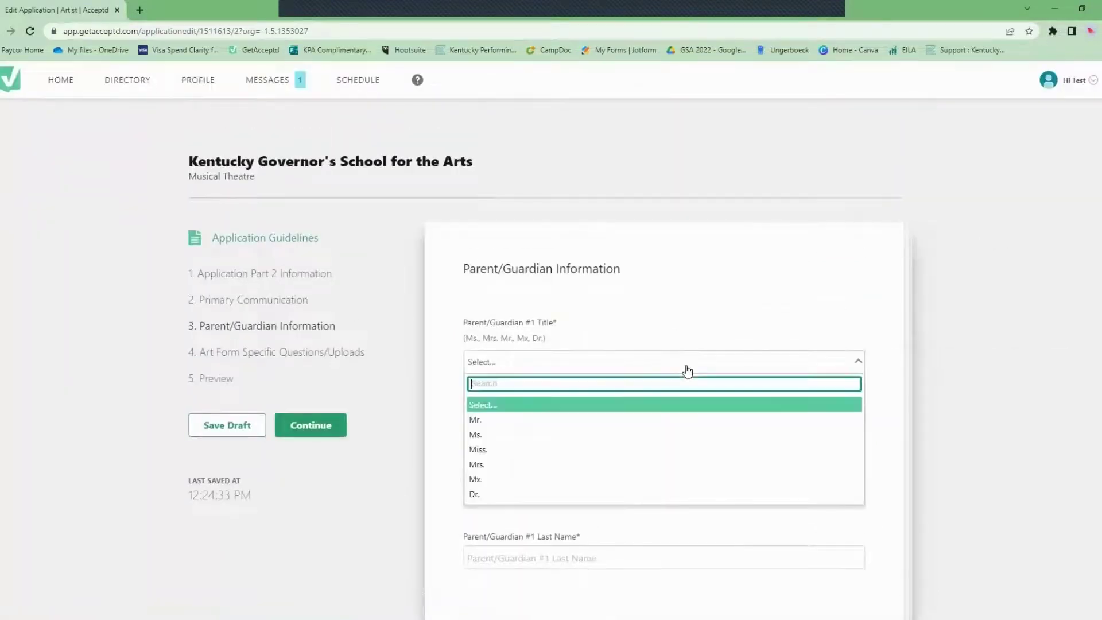
{"action": "left_click", "coordinate": [640, 435]}
{"action": "left_click", "coordinate": [764, 461]}
{"action": "type", "text": "Test"}
{"action": "left_click", "coordinate": [635, 551]}
{"action": "type", "text": "Graham"}
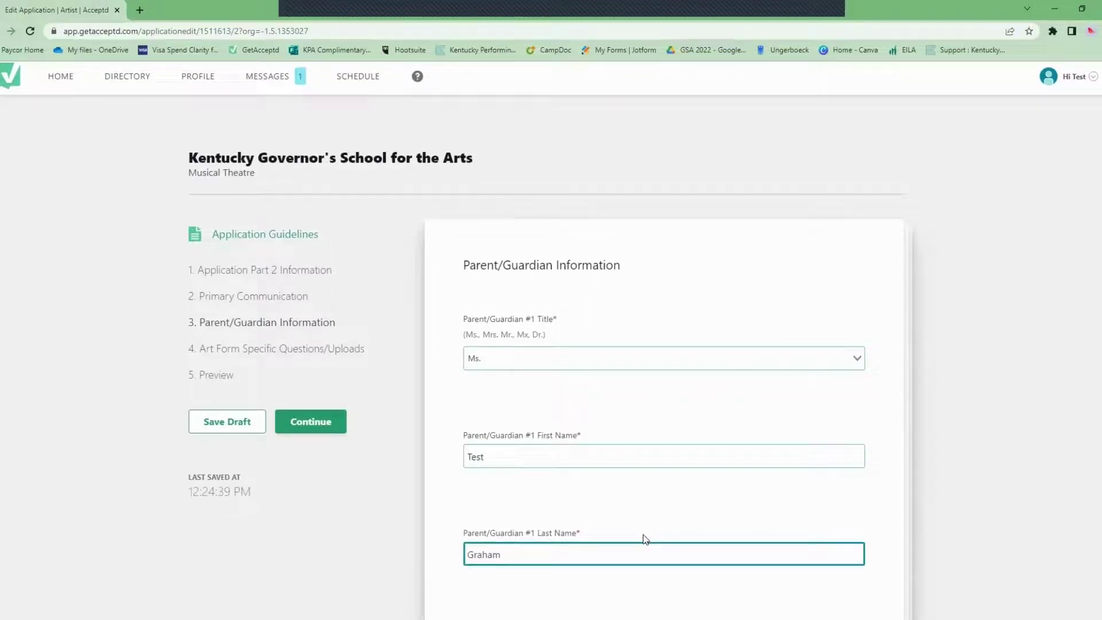
{"action": "scroll", "coordinate": [645, 537], "scroll_direction": "down", "scroll_amount": 4}
Enter the parent's address from a suggestion and the daytime phone number.
{"action": "left_click", "coordinate": [646, 428]}
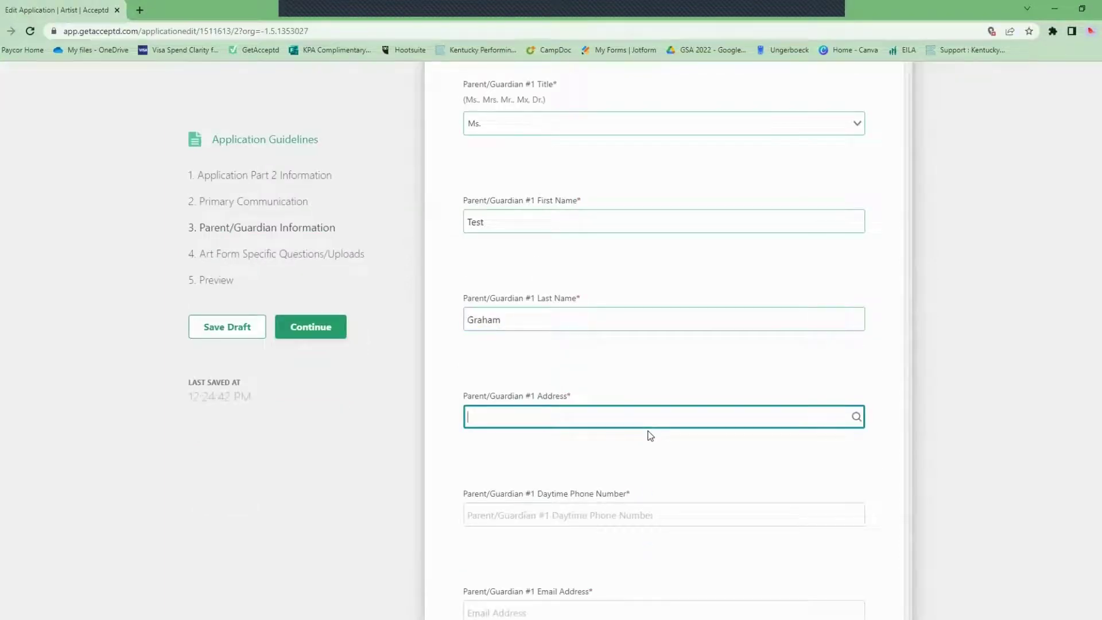
{"action": "type", "text": "501"}
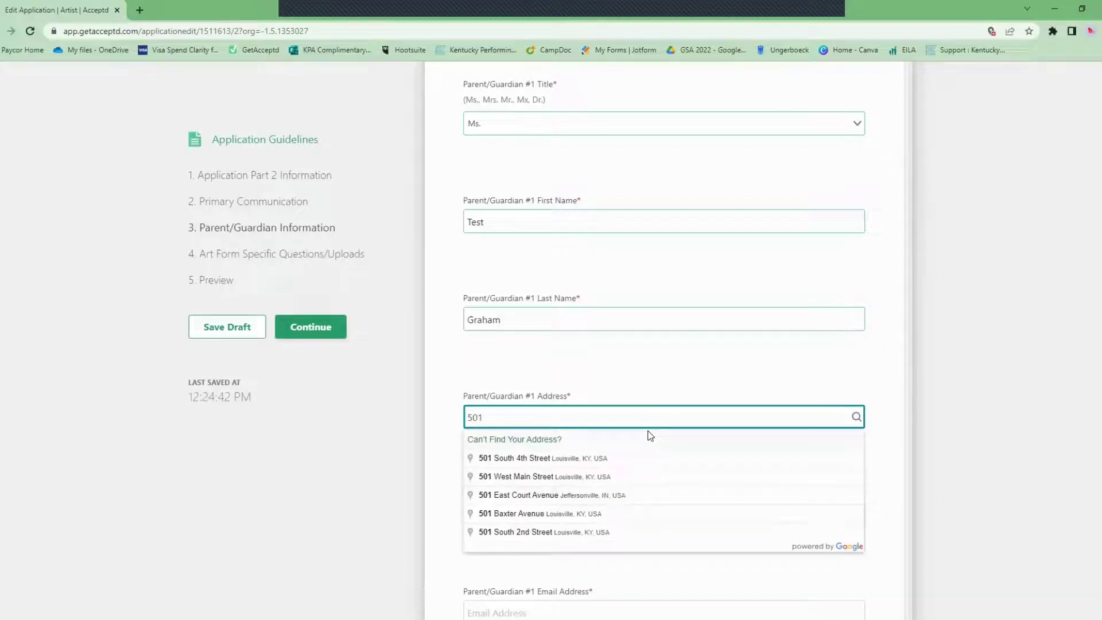
{"action": "left_click", "coordinate": [683, 479]}
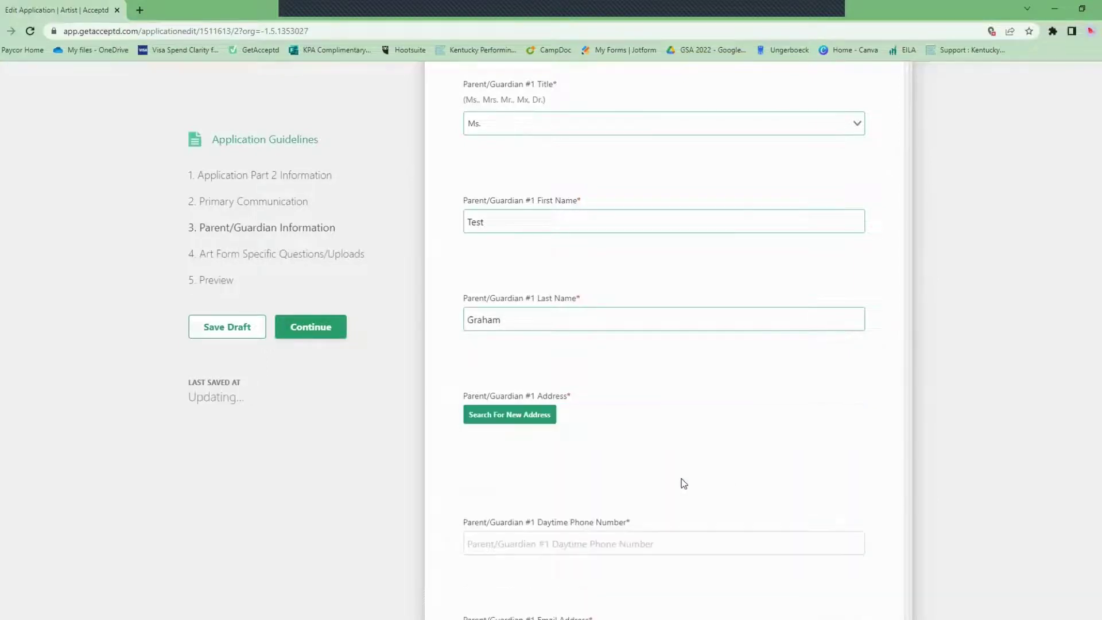
{"action": "scroll", "coordinate": [642, 449], "scroll_direction": "down", "scroll_amount": 2}
{"action": "scroll", "coordinate": [642, 449], "scroll_direction": "down", "scroll_amount": 7}
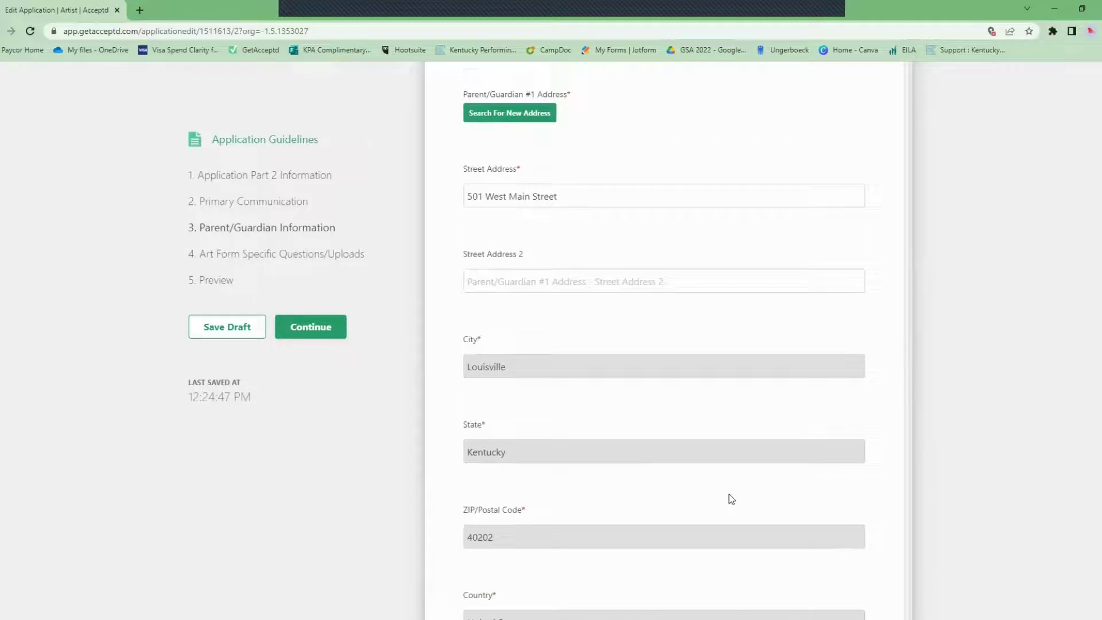
{"action": "left_click", "coordinate": [608, 503]}
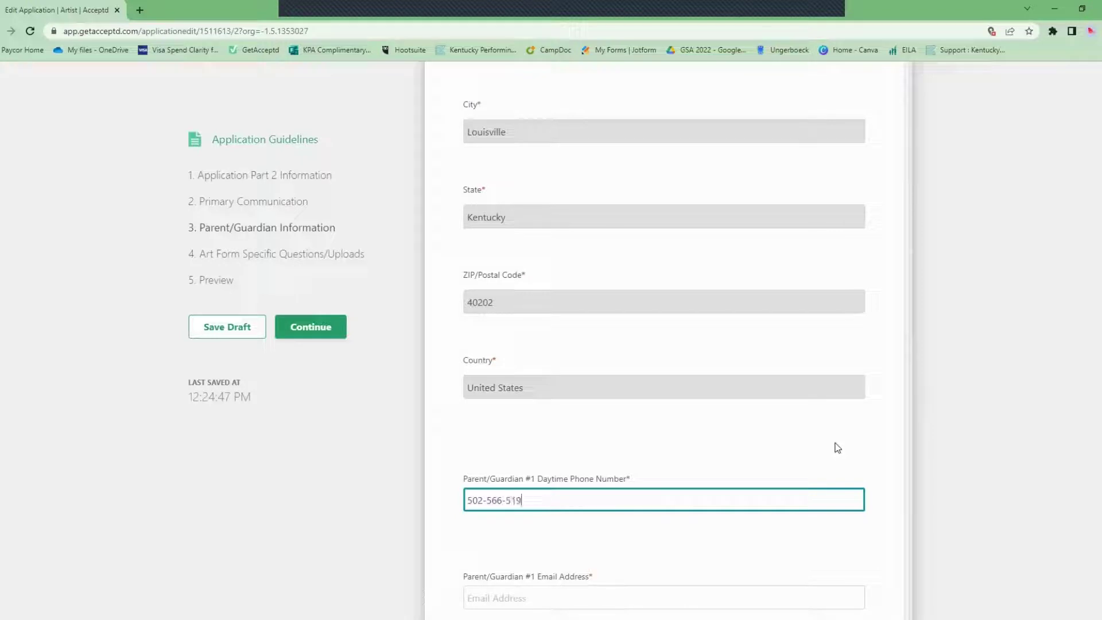
{"action": "scroll", "coordinate": [687, 431], "scroll_direction": "down", "scroll_amount": 4}
Enter the parent's e-mail and record that the student lives With Parent /Guardian #1.
{"action": "left_click", "coordinate": [632, 359]}
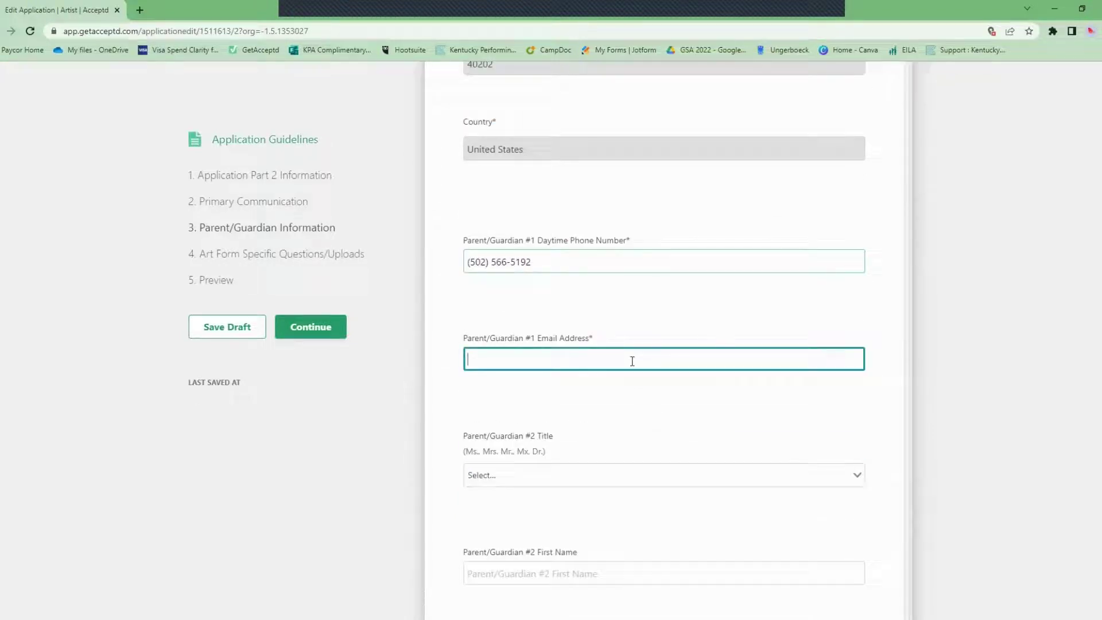
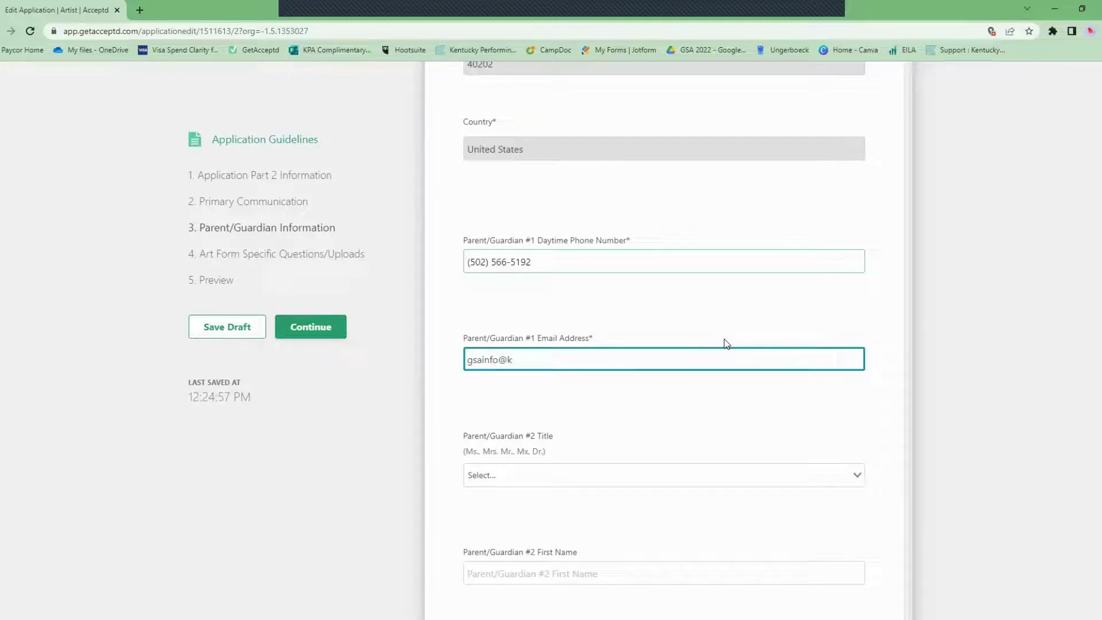
{"action": "left_click", "coordinate": [919, 386]}
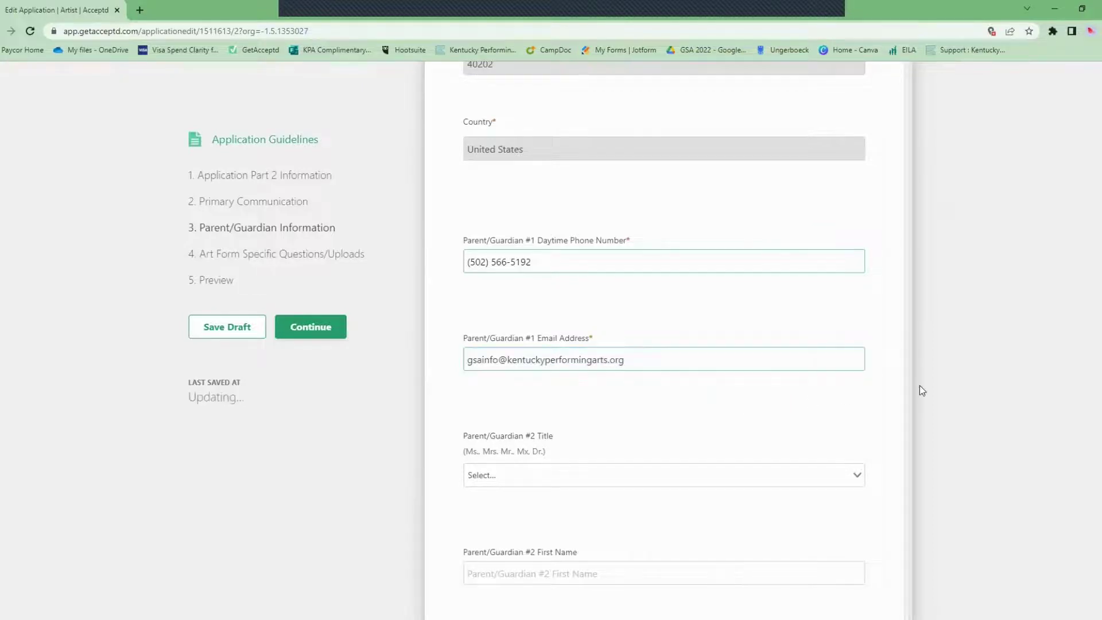
{"action": "scroll", "coordinate": [697, 381], "scroll_direction": "down", "scroll_amount": 7}
{"action": "scroll", "coordinate": [532, 488], "scroll_direction": "down", "scroll_amount": 2}
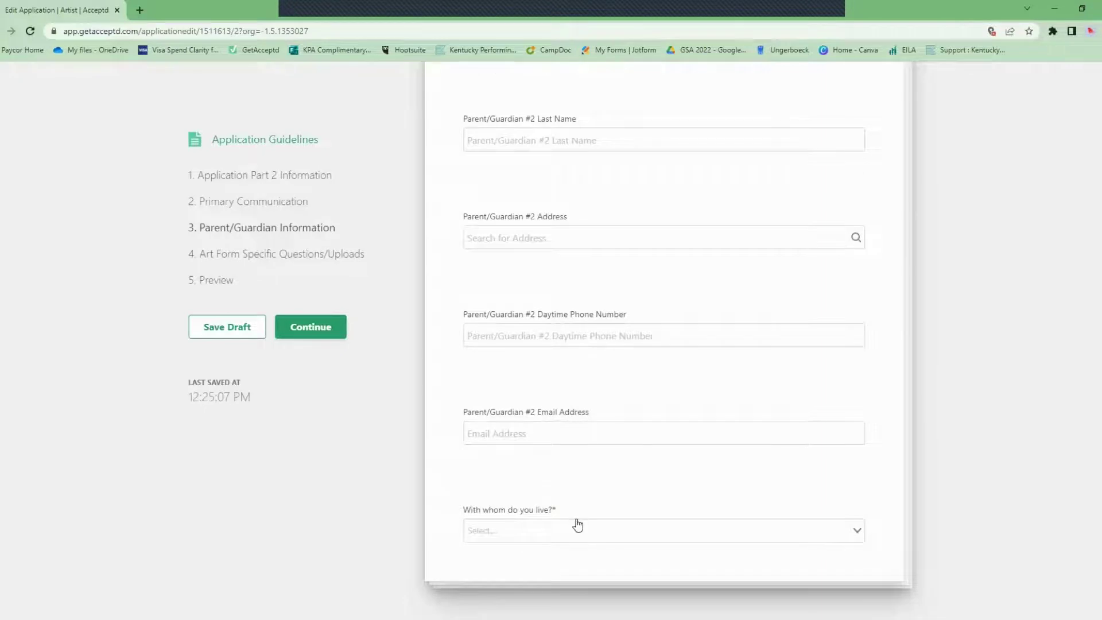
{"action": "left_click", "coordinate": [578, 526]}
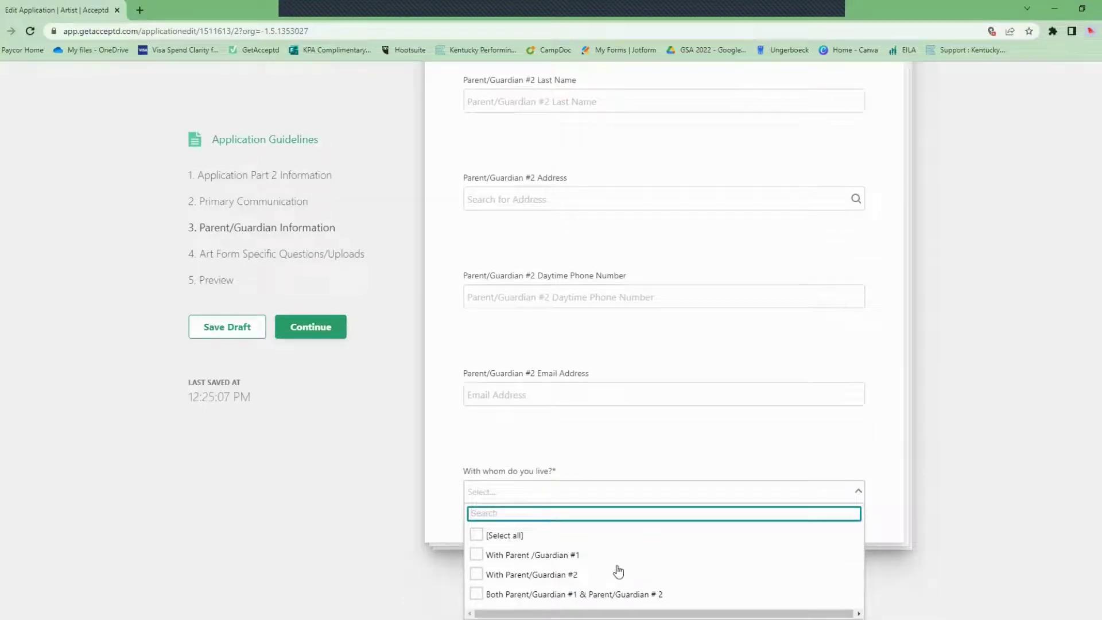
{"action": "left_click", "coordinate": [563, 559]}
{"action": "left_click", "coordinate": [936, 365]}
{"action": "left_click", "coordinate": [333, 334]}
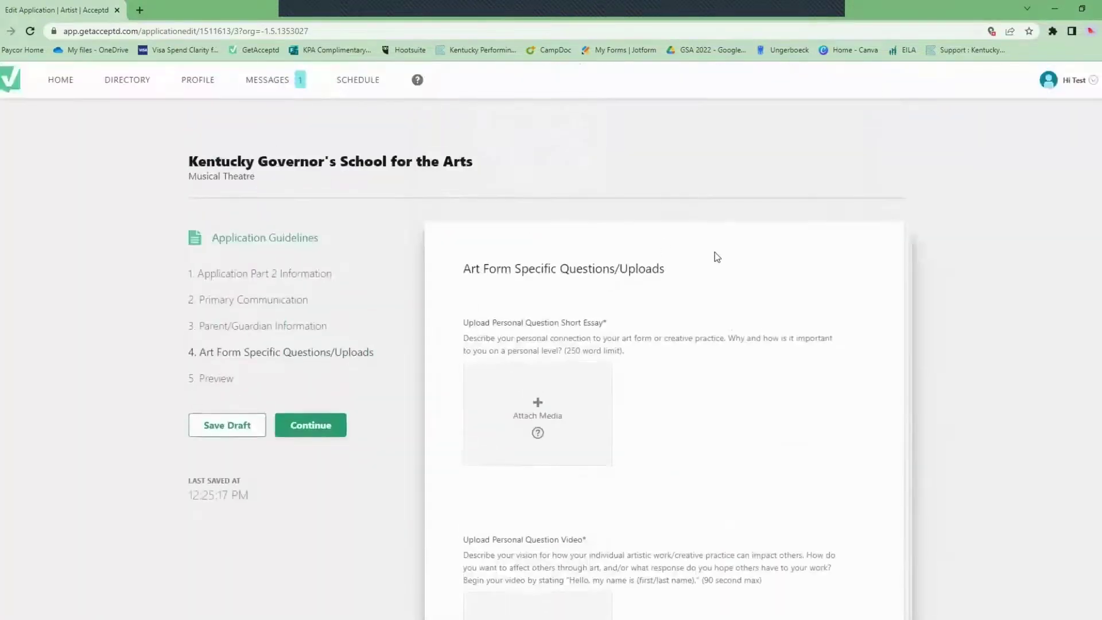
Attach AD County Map.docx as the personal short essay.
{"action": "scroll", "coordinate": [716, 256], "scroll_direction": "down", "scroll_amount": 2}
{"action": "left_click", "coordinate": [565, 263]}
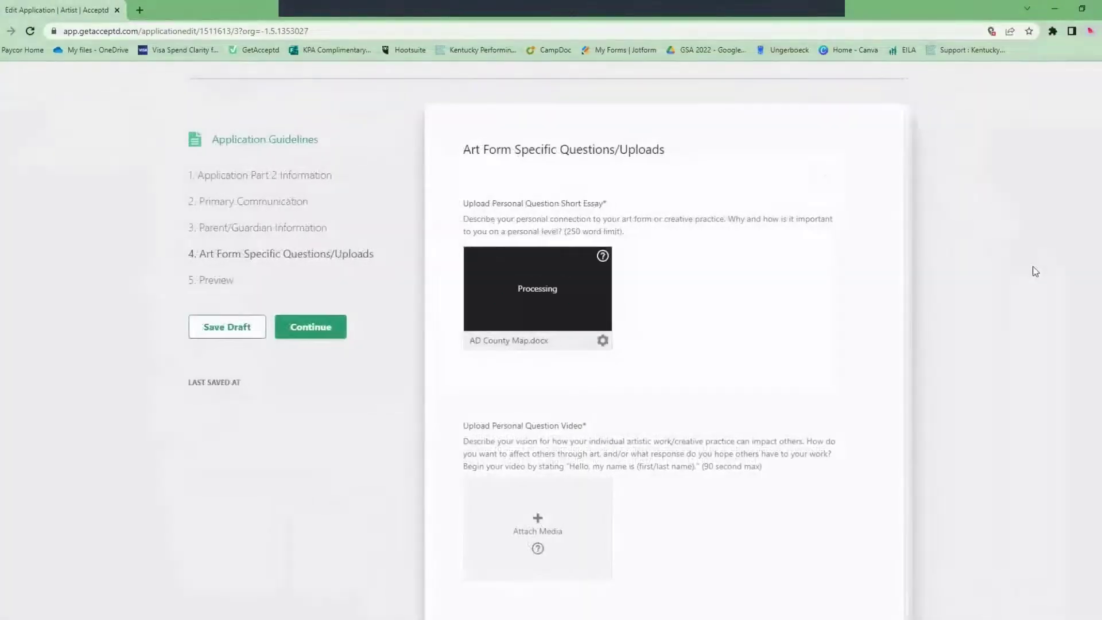
{"action": "scroll", "coordinate": [1016, 243], "scroll_direction": "down", "scroll_amount": 6}
{"action": "scroll", "coordinate": [1016, 244], "scroll_direction": "up", "scroll_amount": 1}
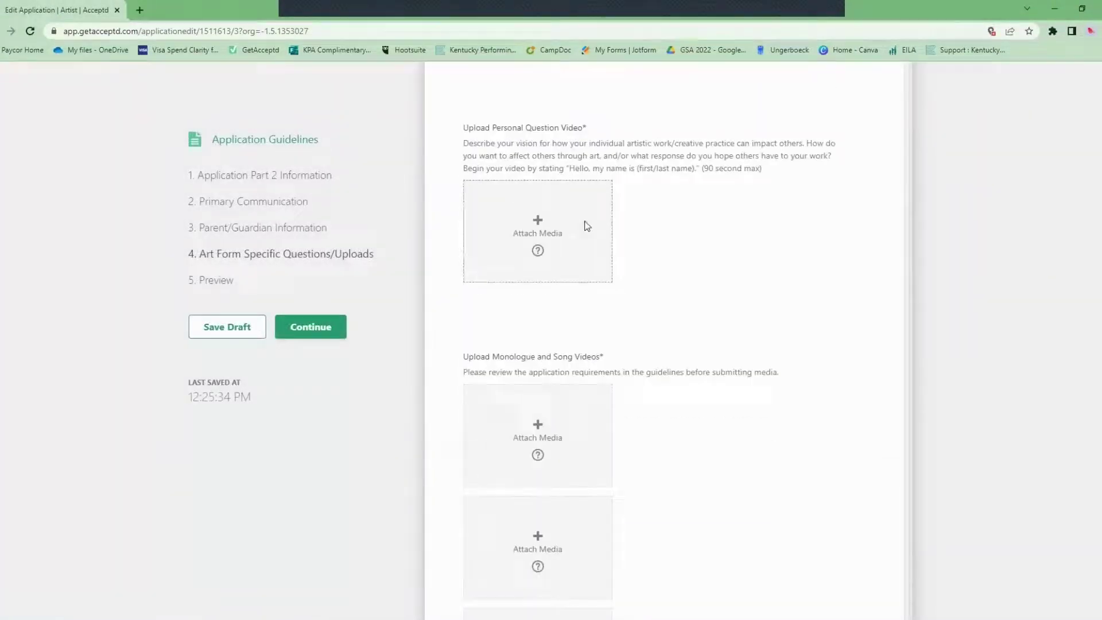
Upload Video 1 (Music).MOV from the Desktop as the personal question video.
{"action": "left_click", "coordinate": [585, 223]}
{"action": "left_click", "coordinate": [374, 257]}
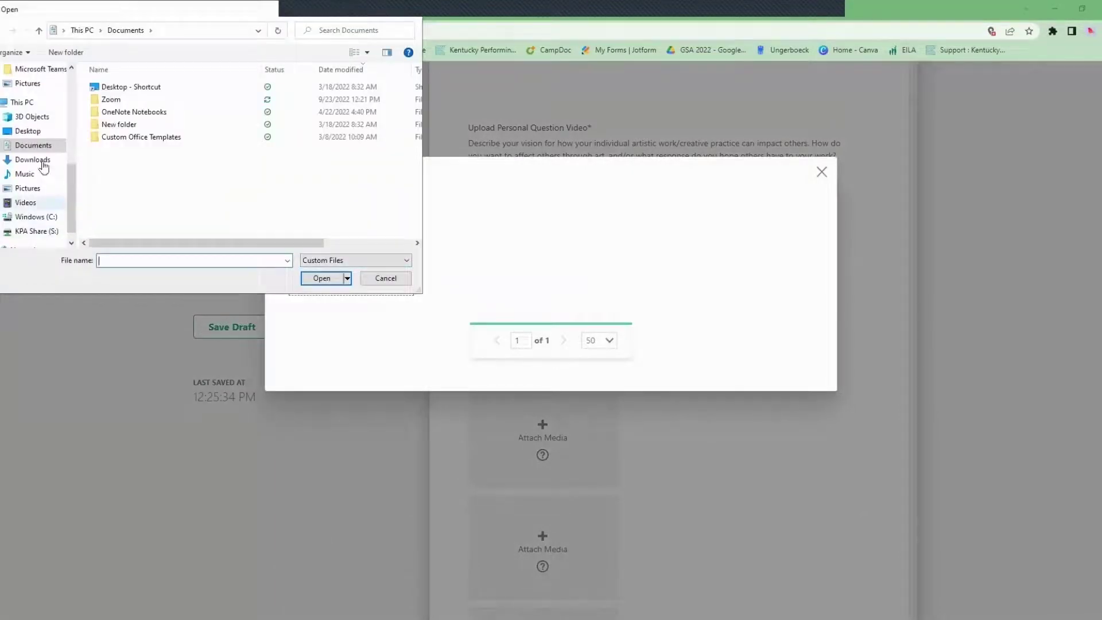
{"action": "left_click", "coordinate": [24, 122]}
{"action": "left_click", "coordinate": [26, 131]}
{"action": "left_click", "coordinate": [333, 103]}
{"action": "key", "text": "Return"}
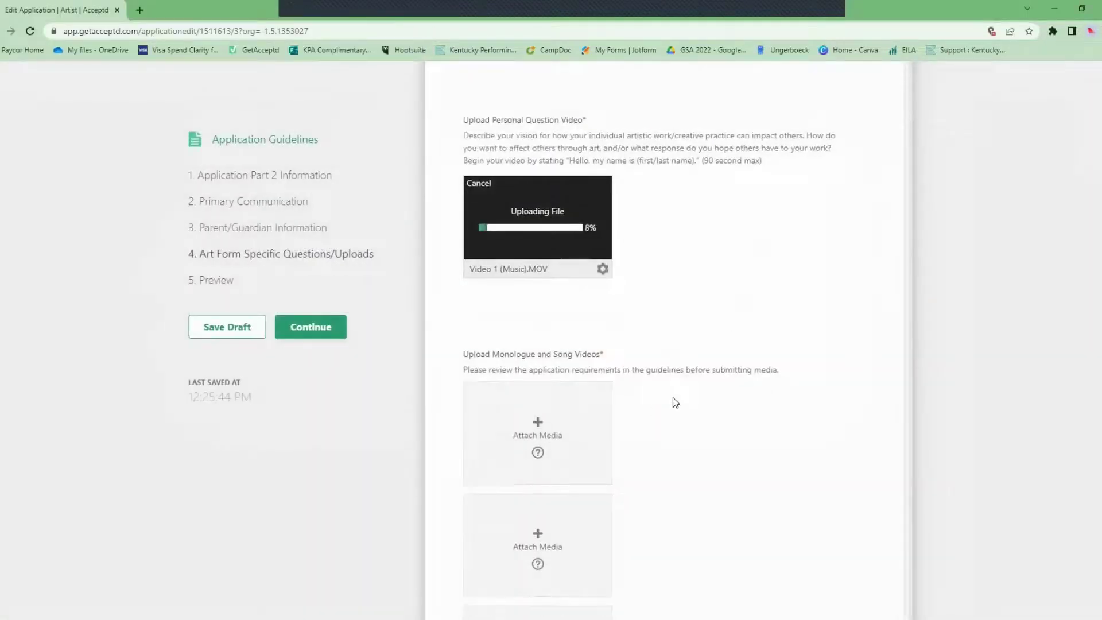
{"action": "scroll", "coordinate": [631, 356], "scroll_direction": "down", "scroll_amount": 3}
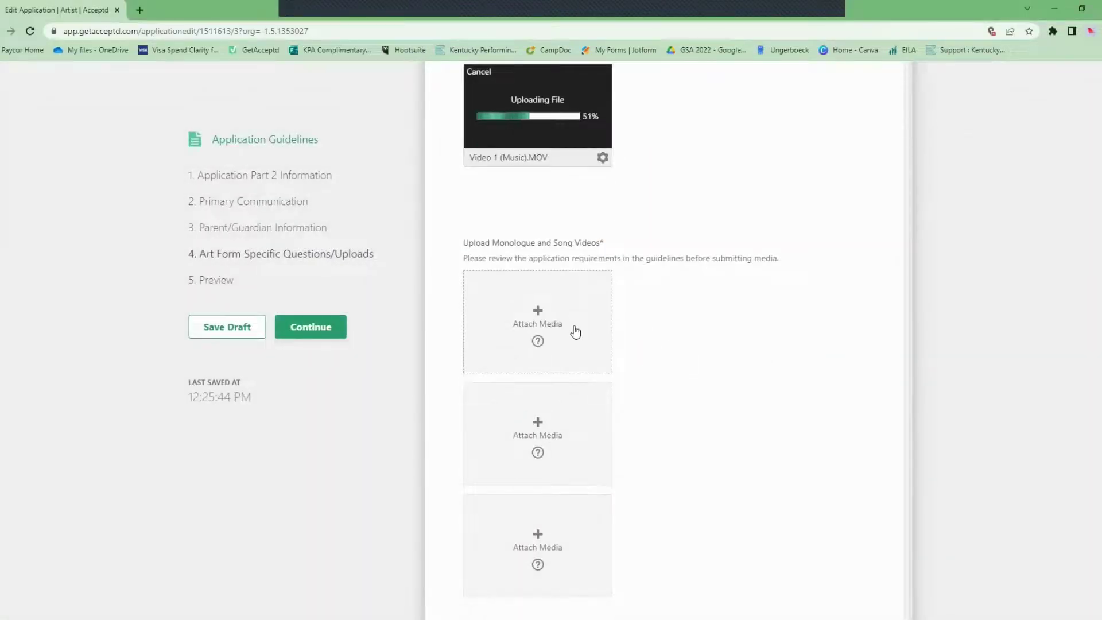
{"action": "left_click", "coordinate": [574, 328]}
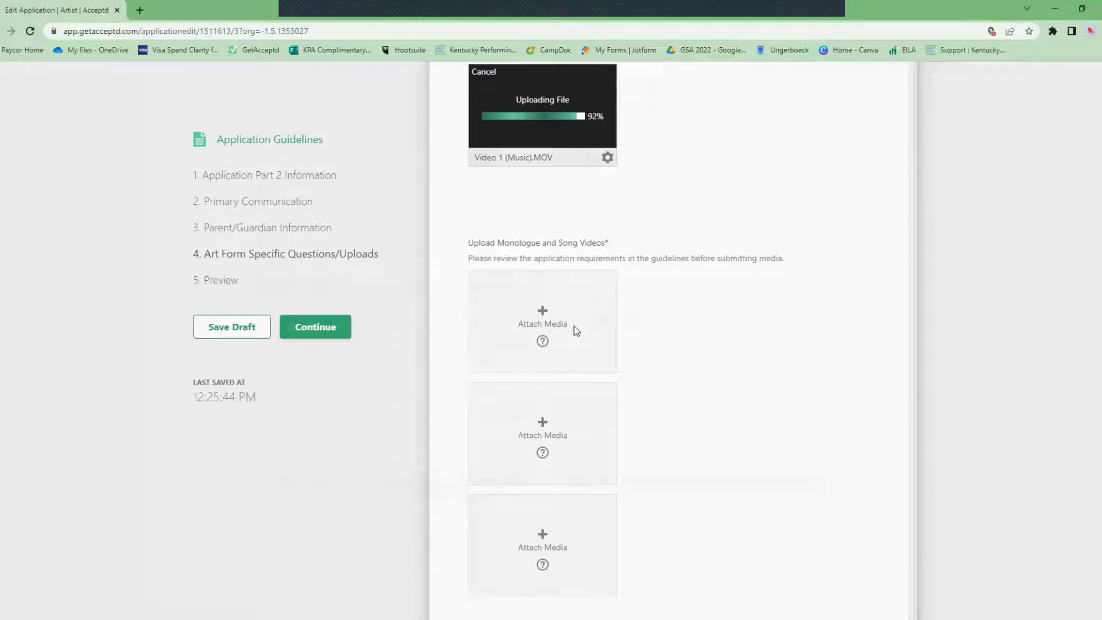
Upload Video 1 (Music) and Video 2 (Dancing) to the first two monologue and song slots.
{"action": "left_click", "coordinate": [390, 275]}
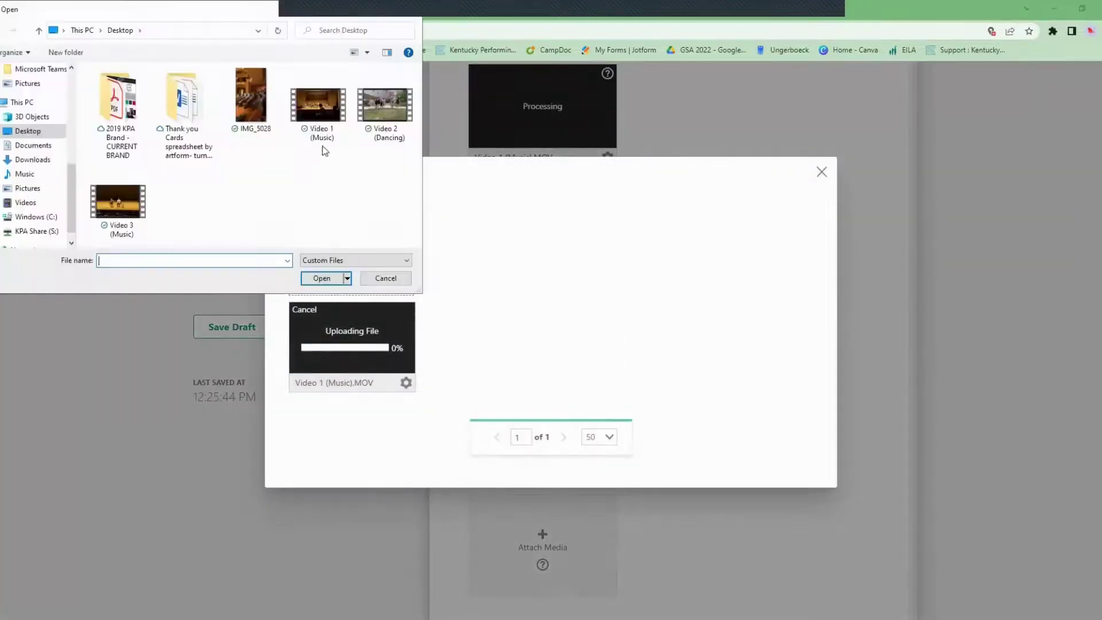
{"action": "left_click", "coordinate": [309, 104]}
{"action": "double_click", "coordinate": [309, 104]}
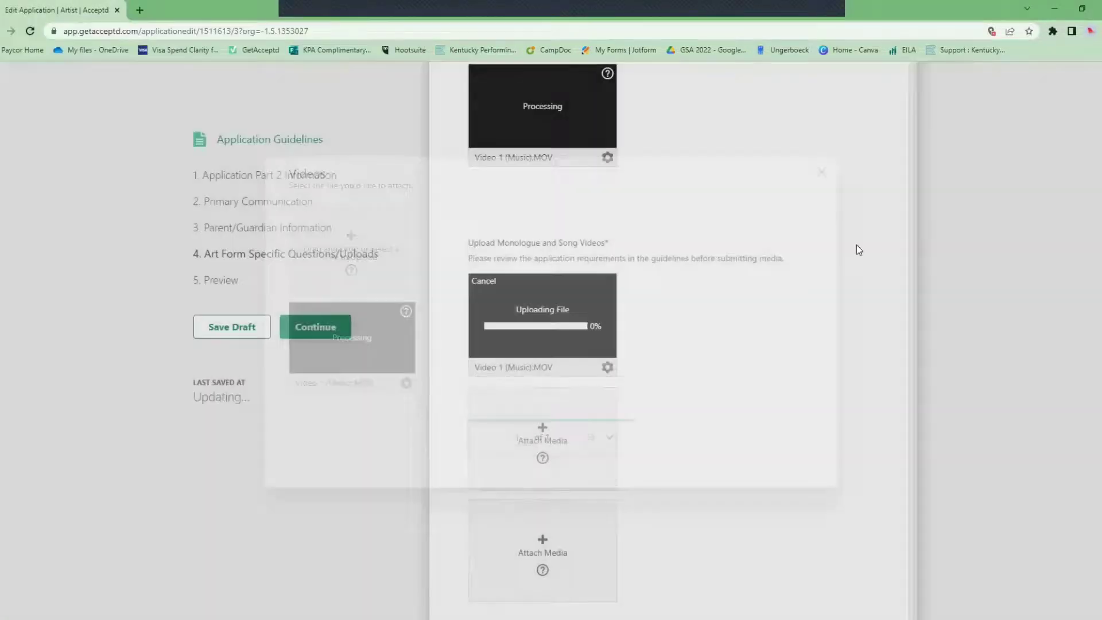
{"action": "scroll", "coordinate": [876, 318], "scroll_direction": "down", "scroll_amount": 3}
{"action": "left_click", "coordinate": [547, 246]}
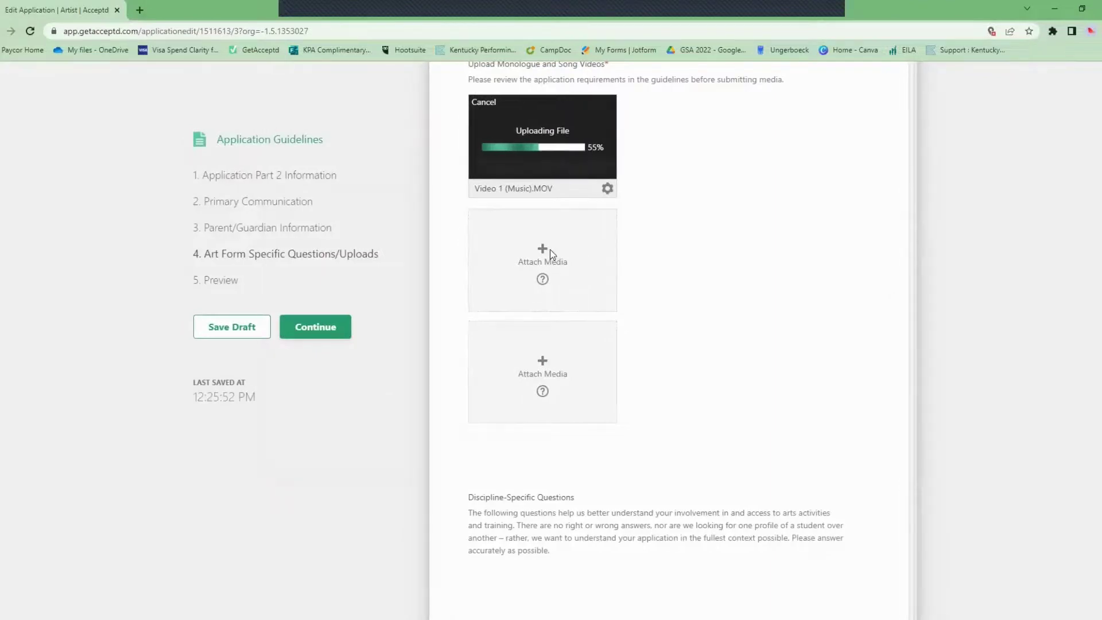
{"action": "left_click", "coordinate": [367, 242]}
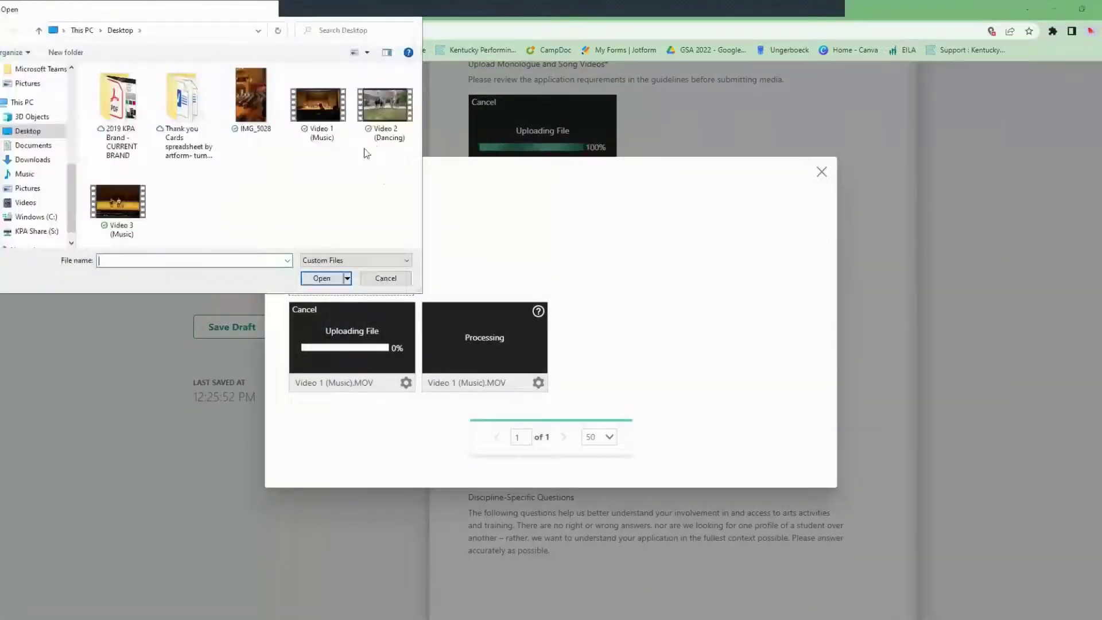
{"action": "left_click", "coordinate": [389, 115]}
{"action": "double_click", "coordinate": [389, 116]}
Upload Video 3 (Music).MOV to the third monologue and song slot.
{"action": "left_click", "coordinate": [580, 361]}
{"action": "left_click", "coordinate": [357, 246]}
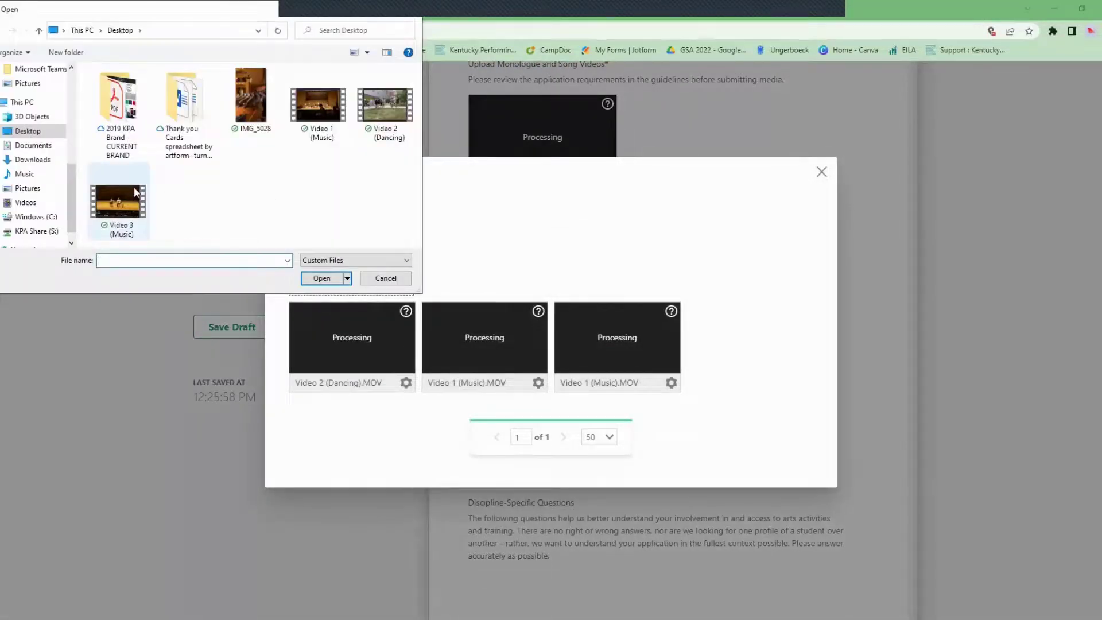
{"action": "left_click", "coordinate": [131, 188]}
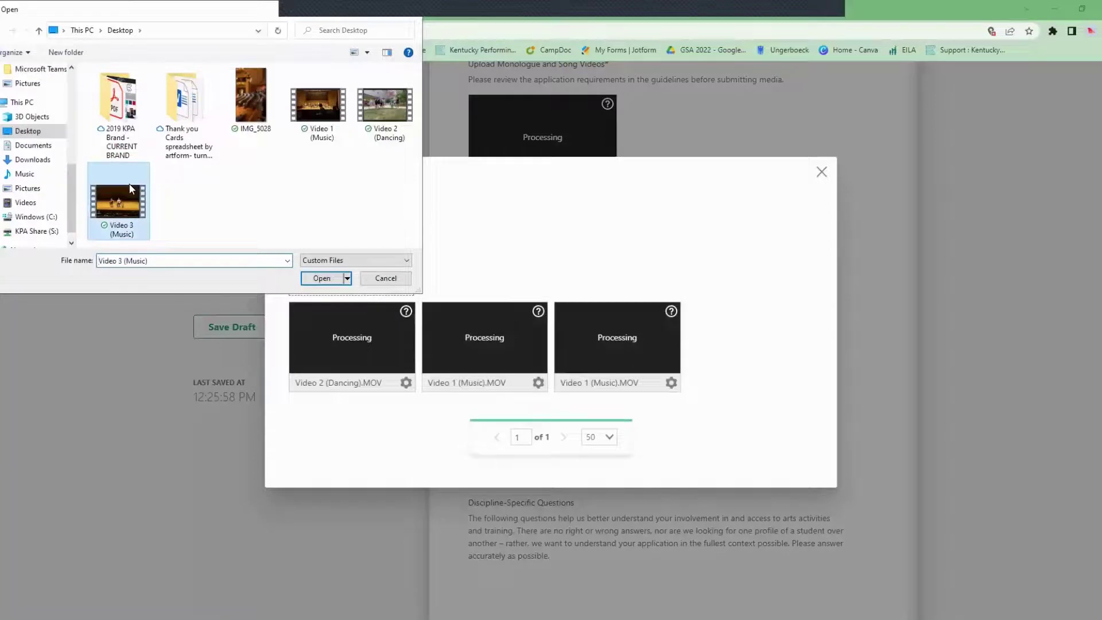
{"action": "left_click", "coordinate": [324, 281]}
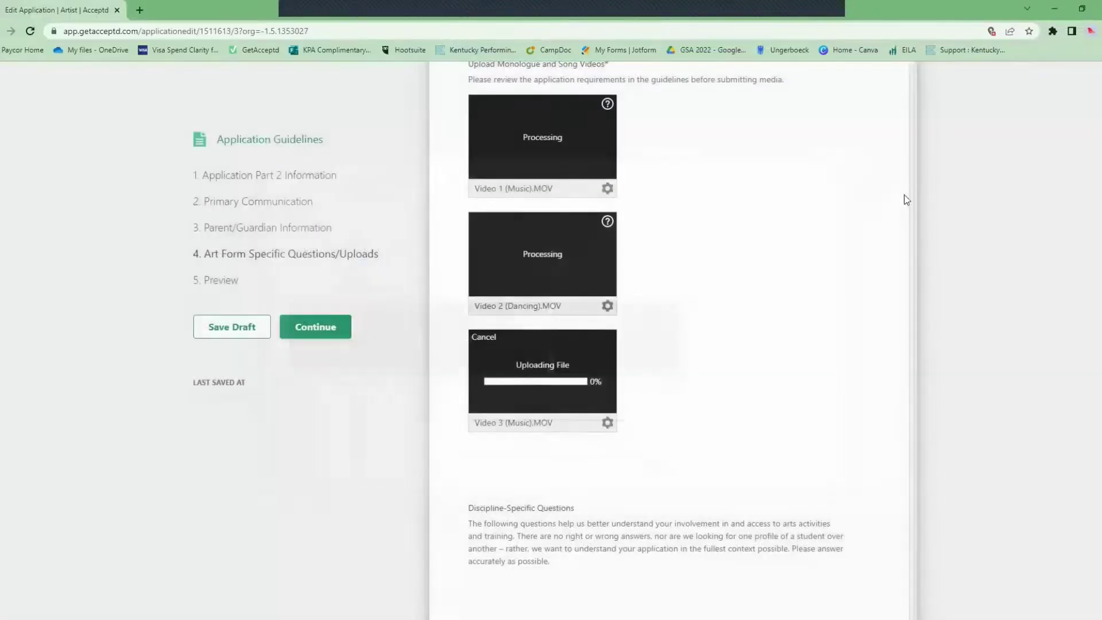
{"action": "scroll", "coordinate": [807, 224], "scroll_direction": "up", "scroll_amount": 4}
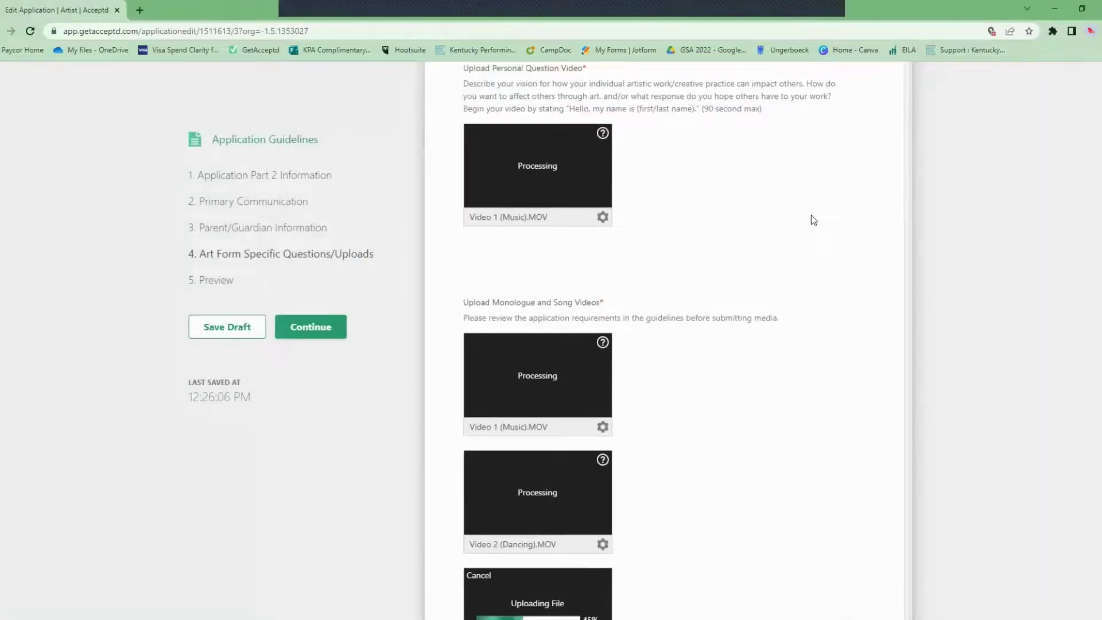
{"action": "scroll", "coordinate": [815, 209], "scroll_direction": "down", "scroll_amount": 6}
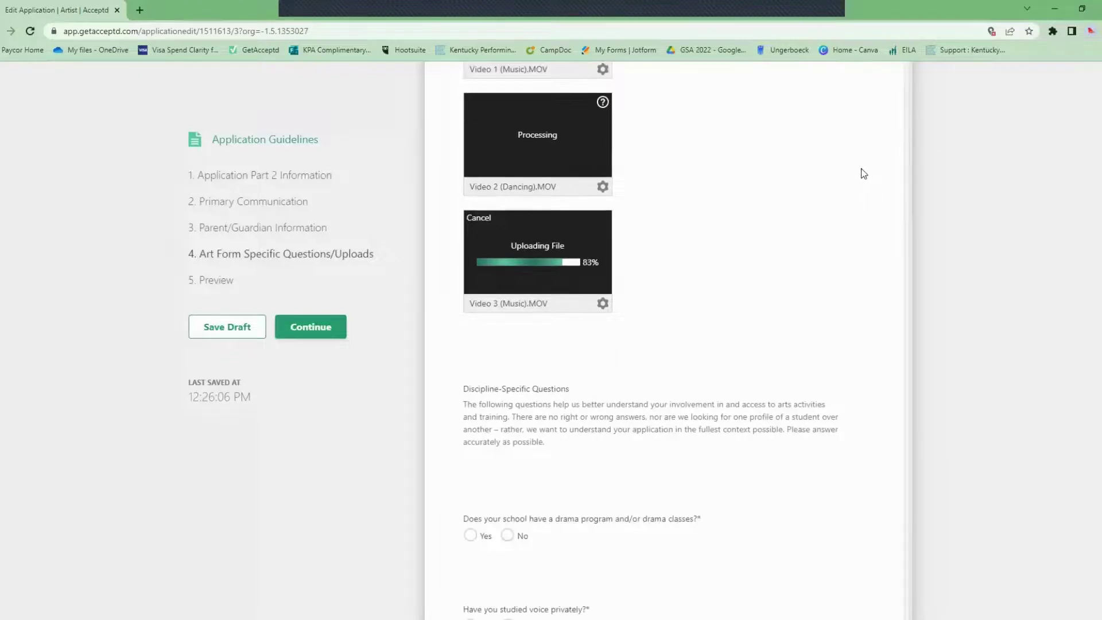
{"action": "scroll", "coordinate": [875, 172], "scroll_direction": "down", "scroll_amount": 4}
{"action": "scroll", "coordinate": [876, 170], "scroll_direction": "down", "scroll_amount": 1}
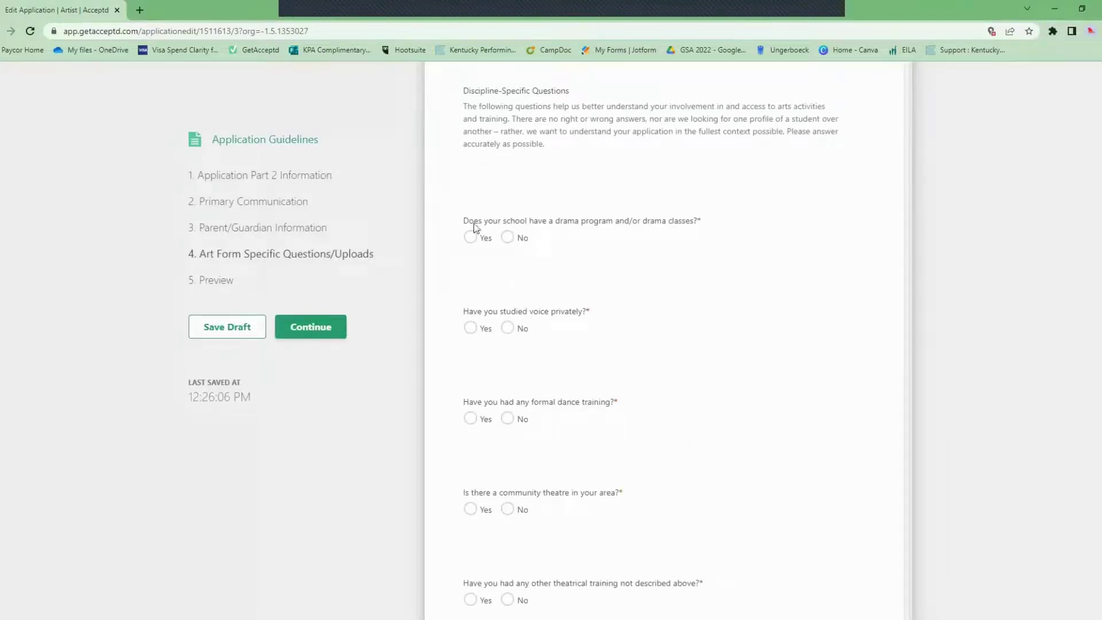
Answer Yes to the school drama program question and describe your drama involvement.
{"action": "left_click", "coordinate": [483, 244]}
{"action": "left_click", "coordinate": [587, 310]}
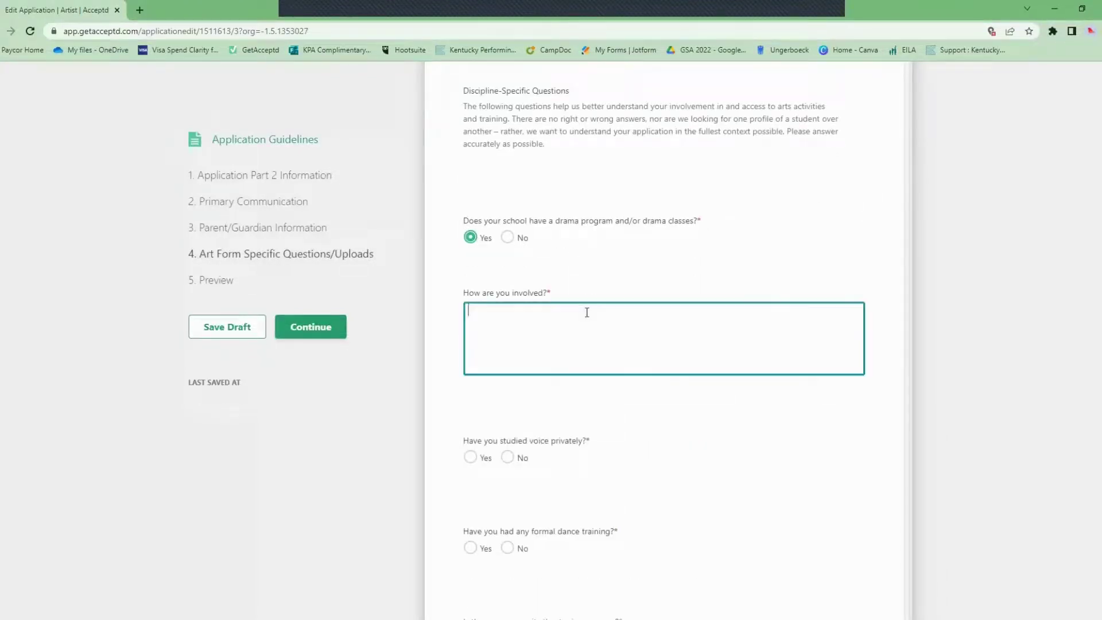
{"action": "type", "text": "I am involved"}
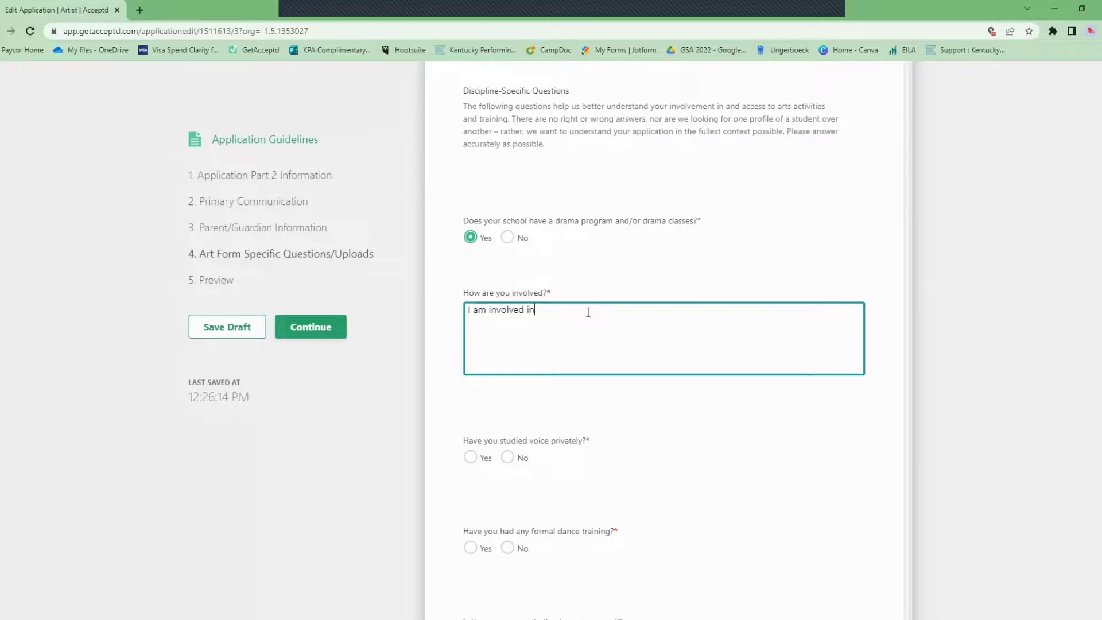
{"action": "key", "text": "ctrl+a"}
{"action": "key", "text": "BackSpace"}
{"action": "type", "text": "I partic"}
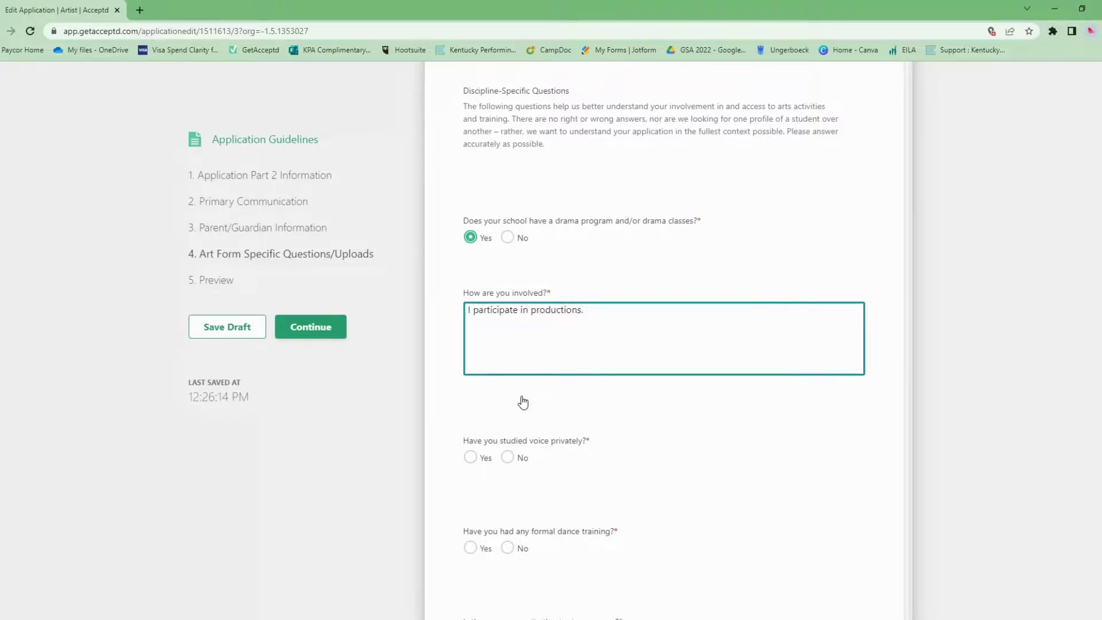
Answer No to private voice study and fill in the dance and community theatre answers (5 years jazz, 10 productions over 5 years).
{"action": "scroll", "coordinate": [522, 401], "scroll_direction": "down", "scroll_amount": 1}
{"action": "left_click", "coordinate": [520, 400]}
{"action": "scroll", "coordinate": [724, 333], "scroll_direction": "down", "scroll_amount": 2}
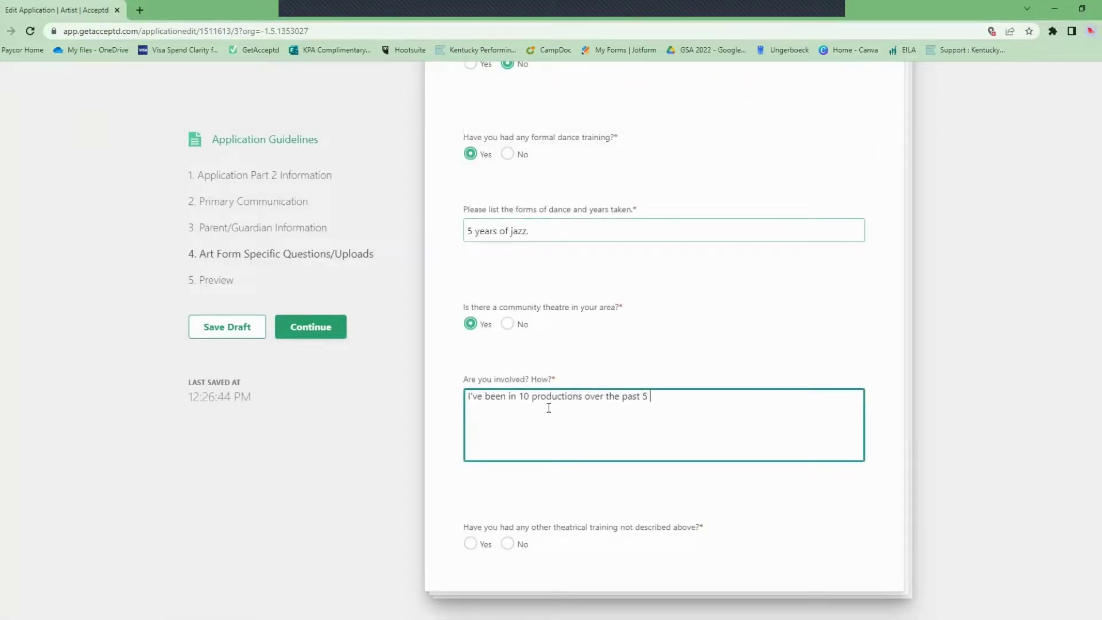
{"action": "type", "text": "e"}
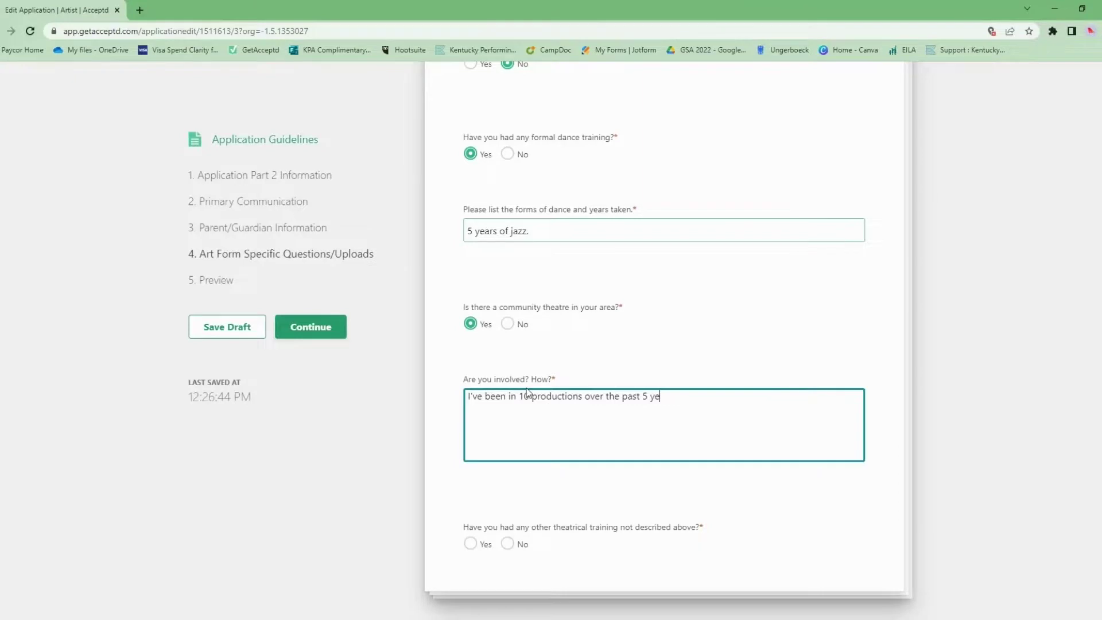
{"action": "type", "text": "ars."}
Set other theatrical training to No and continue to the Preview step.
{"action": "scroll", "coordinate": [934, 458], "scroll_direction": "down", "scroll_amount": 1}
{"action": "left_click", "coordinate": [935, 458]}
{"action": "left_click", "coordinate": [509, 533]}
{"action": "left_click", "coordinate": [472, 533]}
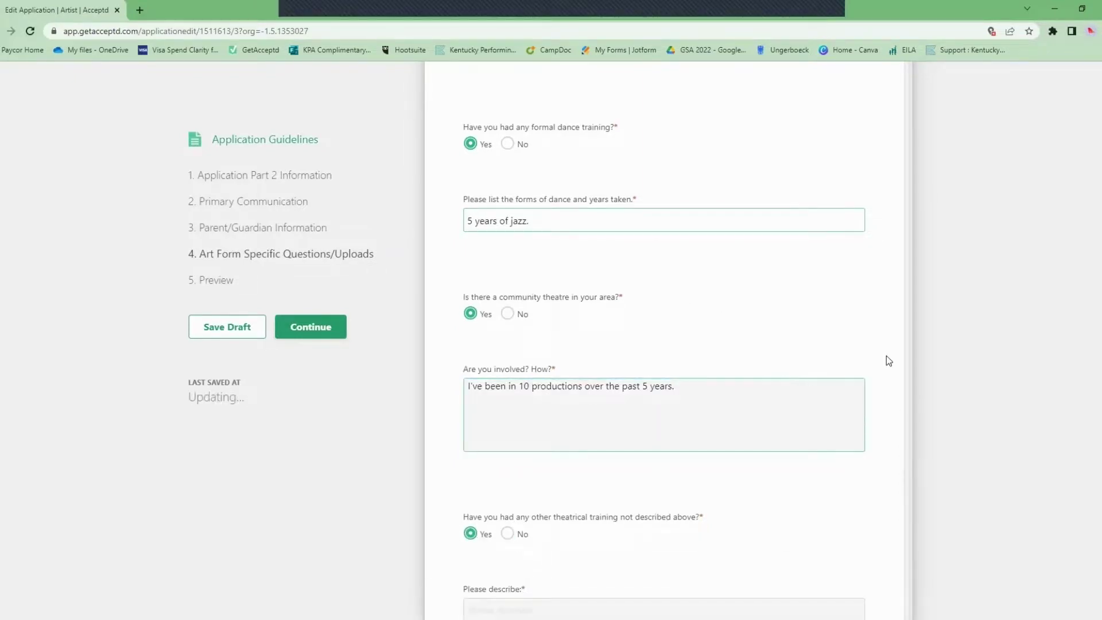
{"action": "scroll", "coordinate": [888, 360], "scroll_direction": "down", "scroll_amount": 2}
{"action": "left_click", "coordinate": [523, 405]}
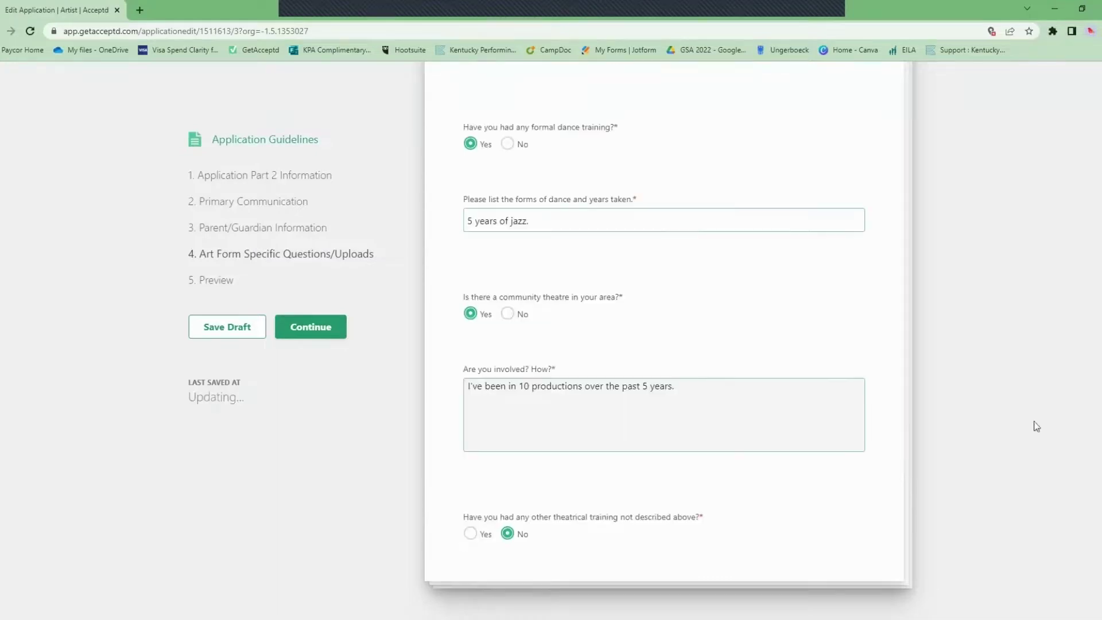
{"action": "left_click", "coordinate": [337, 332]}
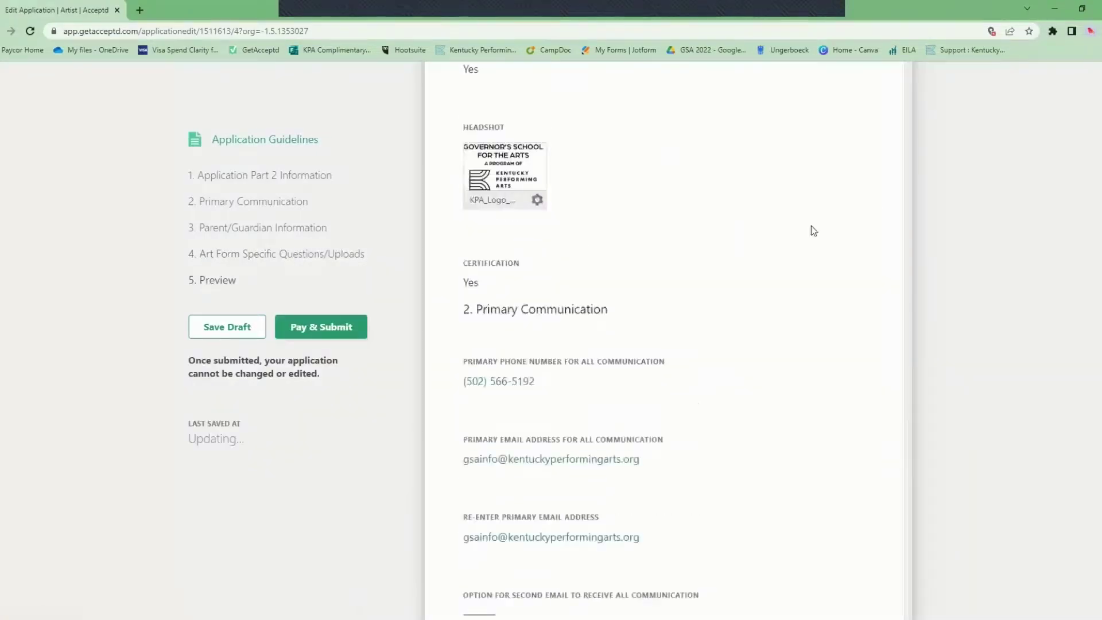
Review the entire application preview to the end, then choose Pay & Submit.
{"action": "scroll", "coordinate": [892, 340], "scroll_direction": "down", "scroll_amount": 9}
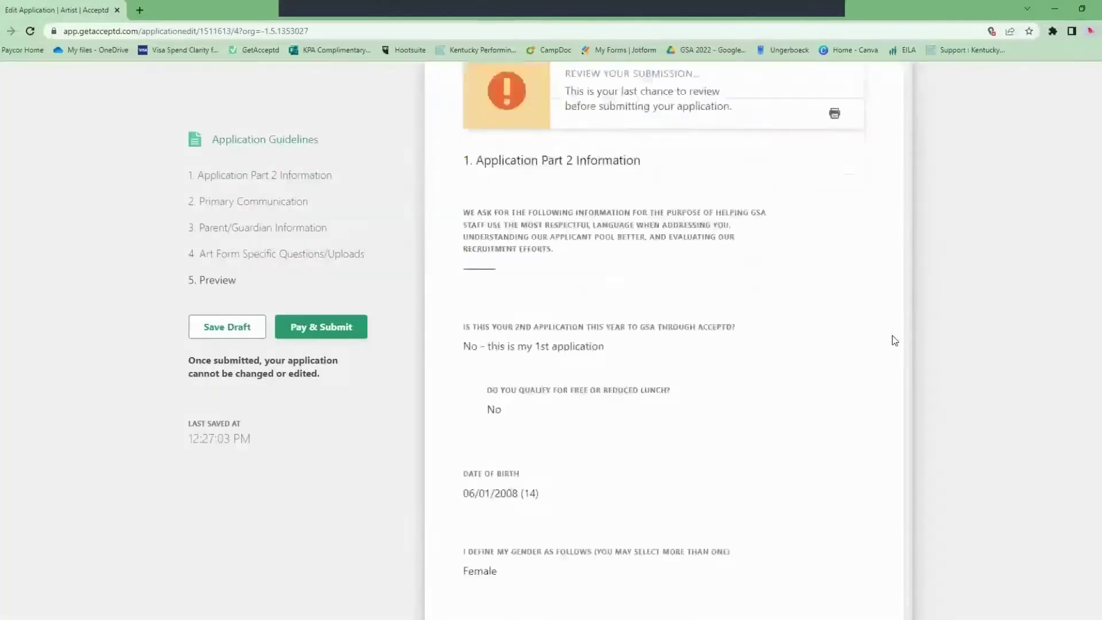
{"action": "scroll", "coordinate": [895, 340], "scroll_direction": "down", "scroll_amount": 8}
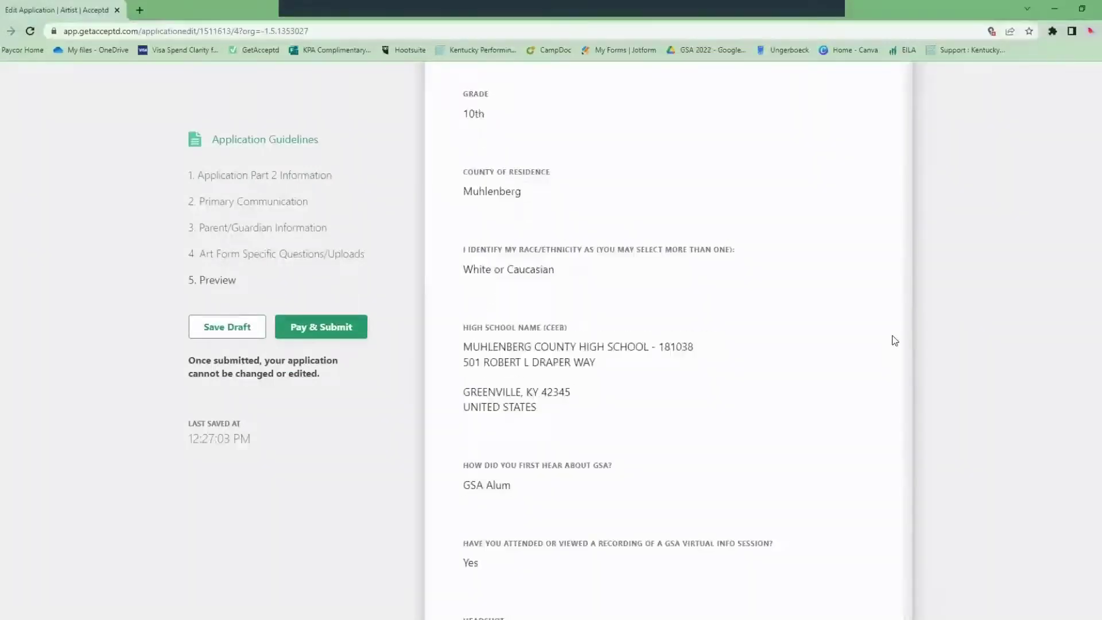
{"action": "scroll", "coordinate": [895, 340], "scroll_direction": "down", "scroll_amount": 8}
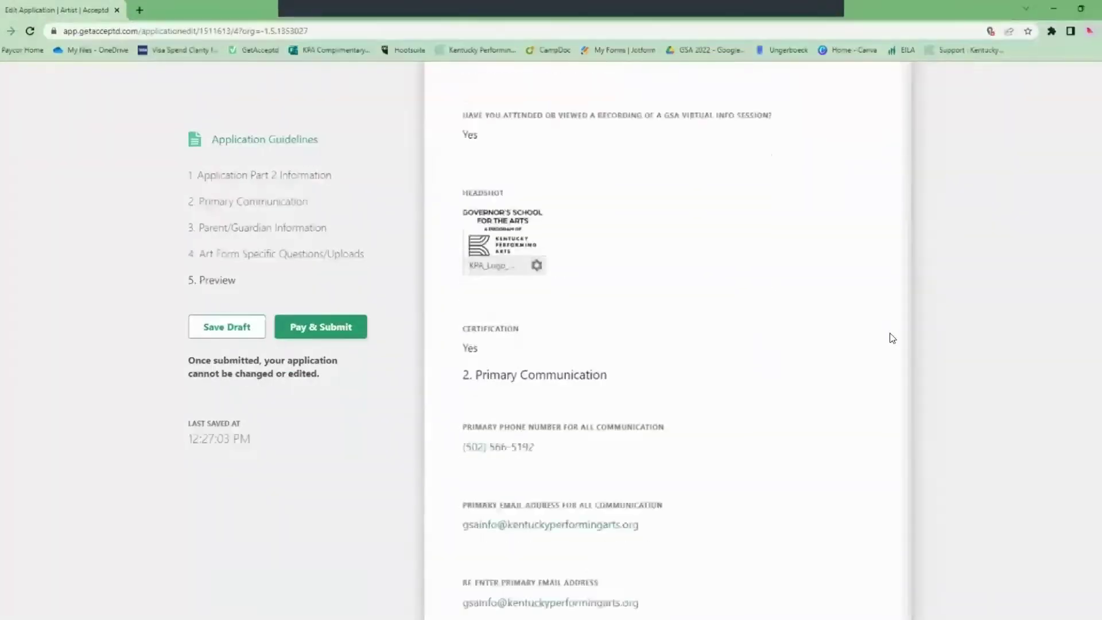
{"action": "scroll", "coordinate": [892, 338], "scroll_direction": "down", "scroll_amount": 11}
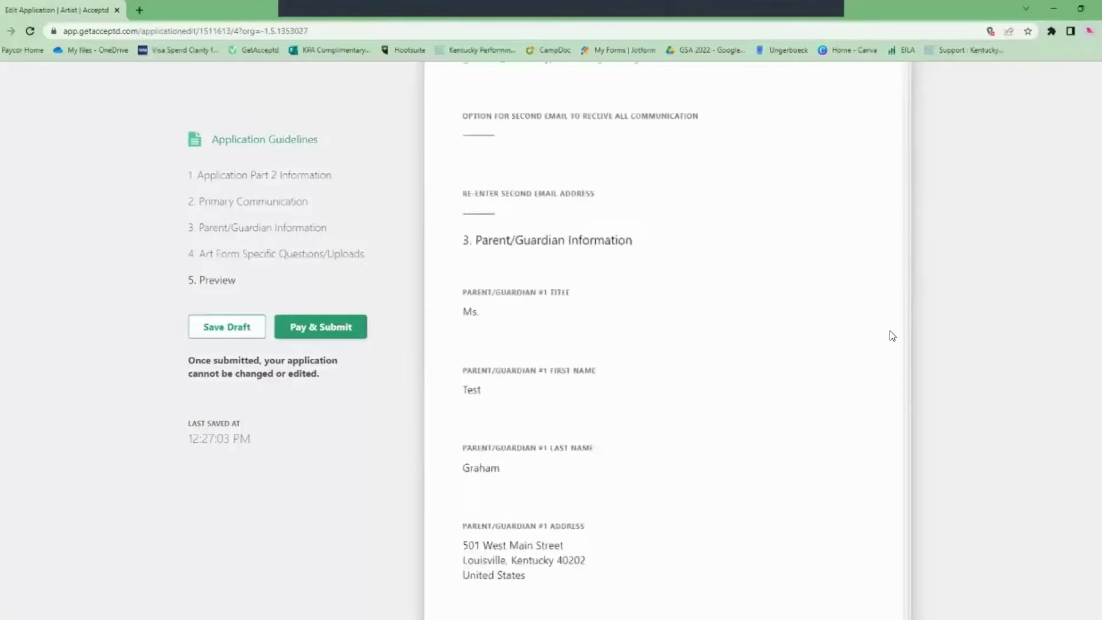
{"action": "scroll", "coordinate": [892, 335], "scroll_direction": "down", "scroll_amount": 10}
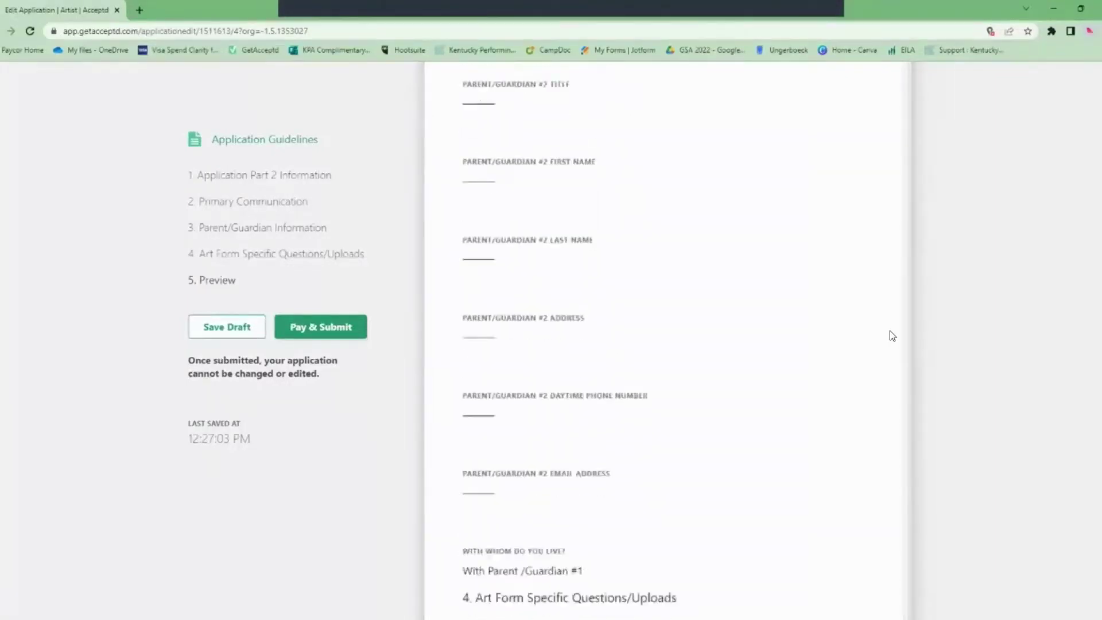
{"action": "scroll", "coordinate": [891, 336], "scroll_direction": "down", "scroll_amount": 12}
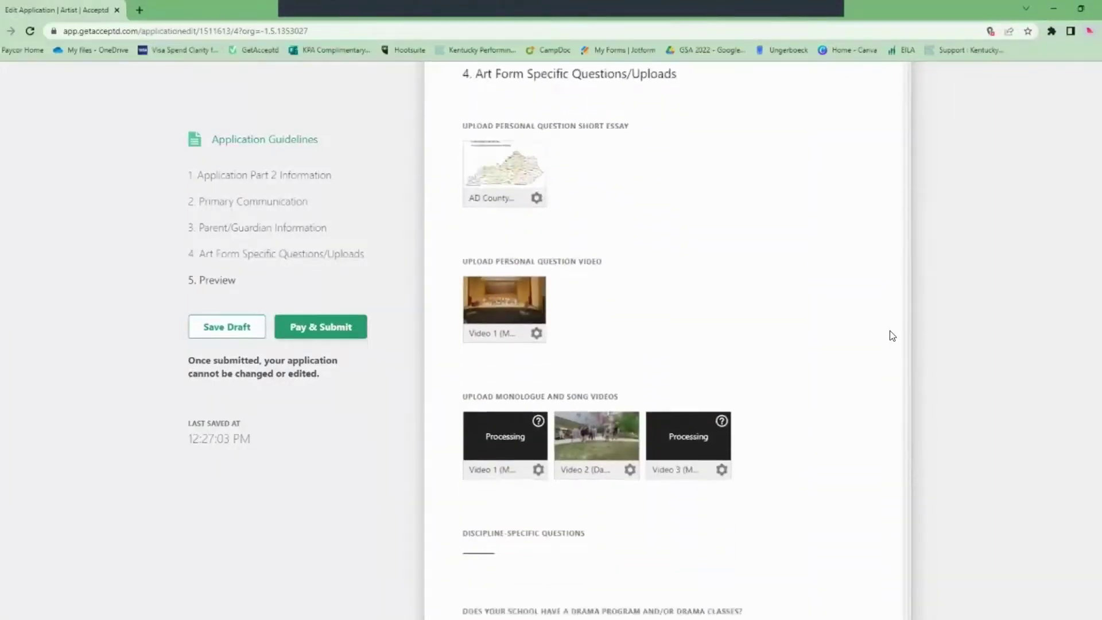
{"action": "scroll", "coordinate": [893, 336], "scroll_direction": "down", "scroll_amount": 4}
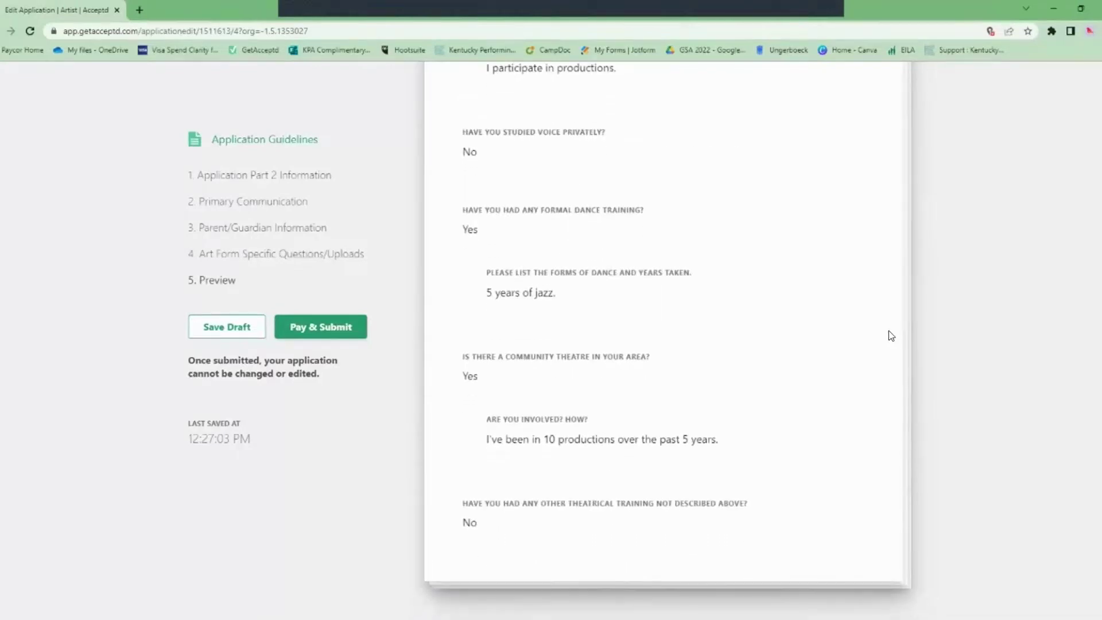
{"action": "left_click", "coordinate": [344, 326]}
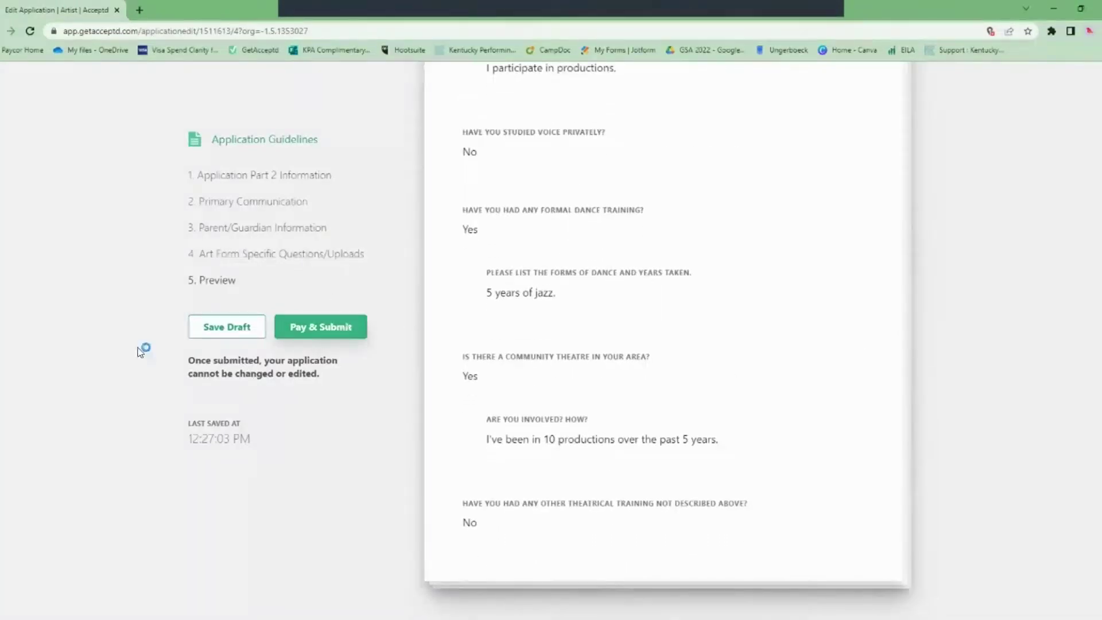